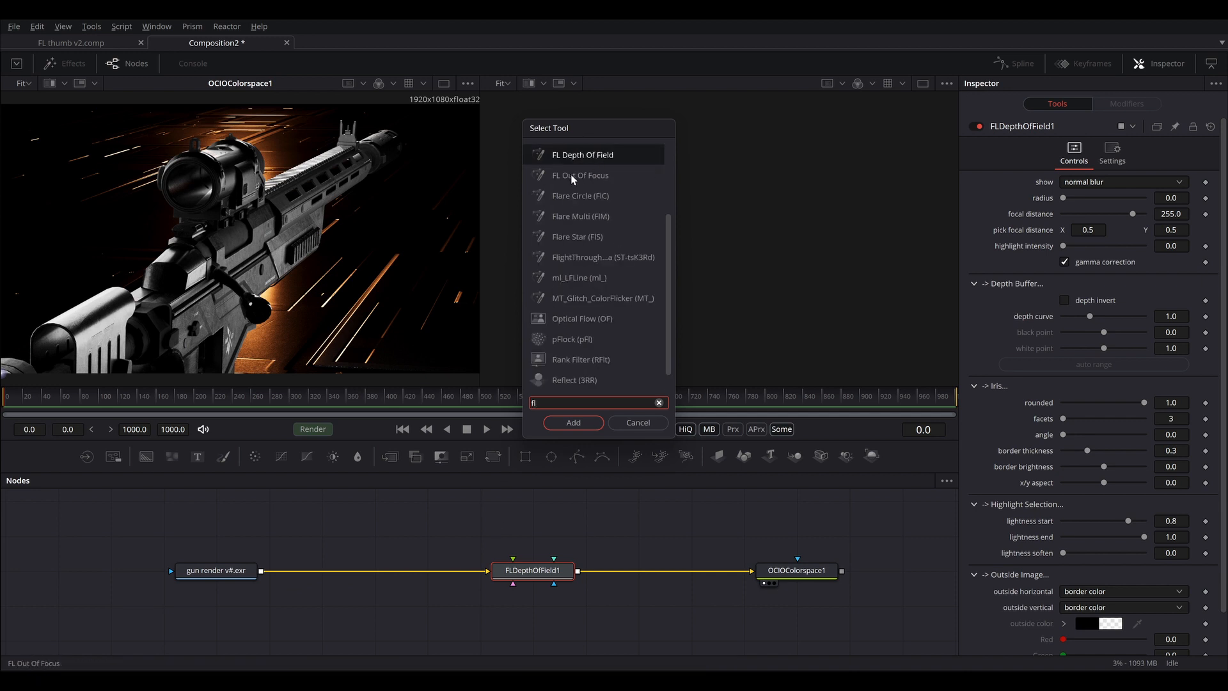
Connect the depth pass from ColorCorrector1 to the depth input of the FLDepthOfField1 node.
click(638, 422)
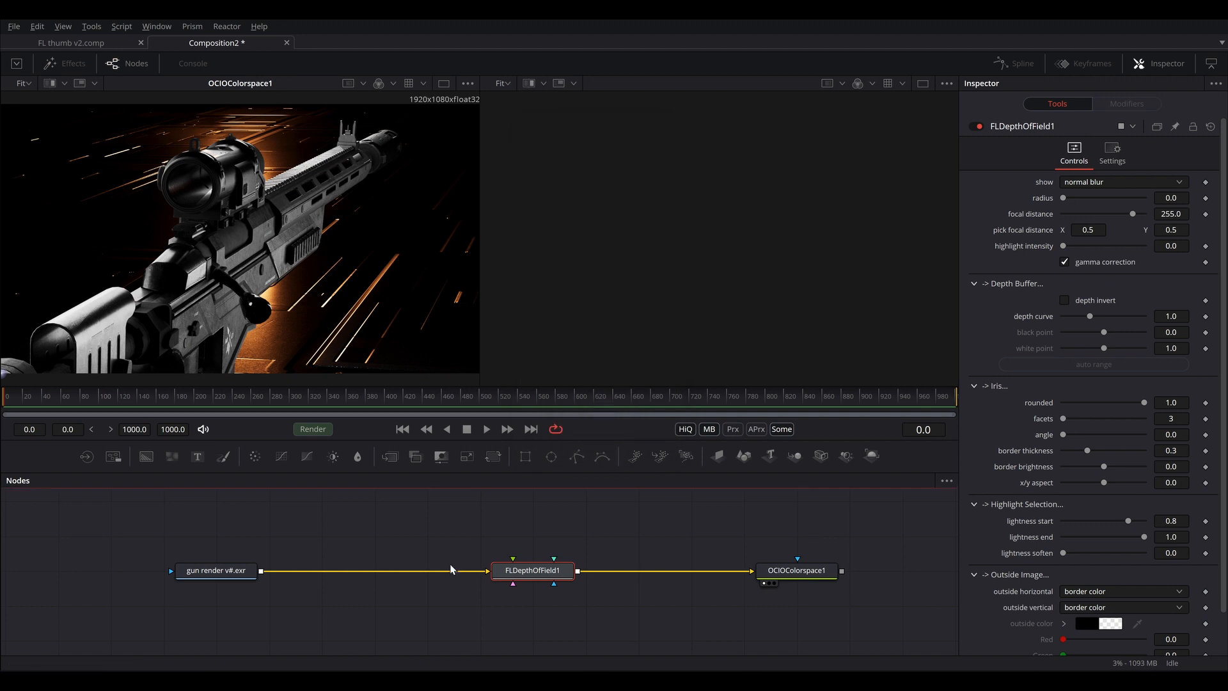
drag(429, 565, 420, 587)
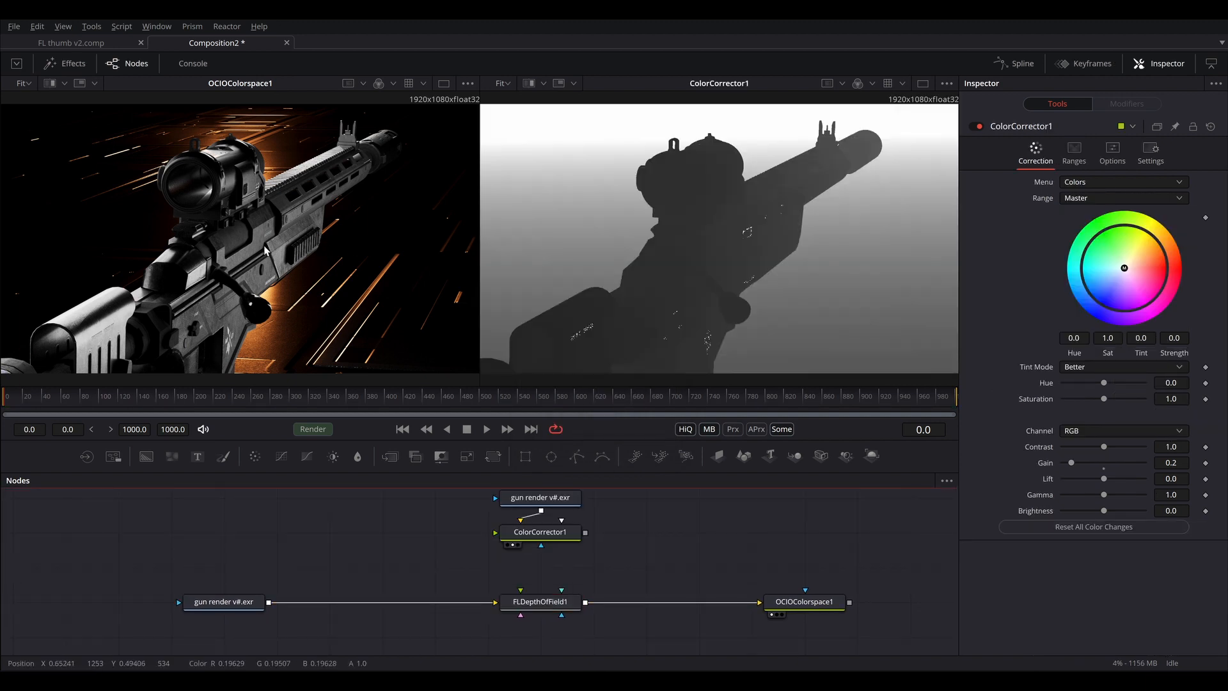
drag(557, 509, 548, 542)
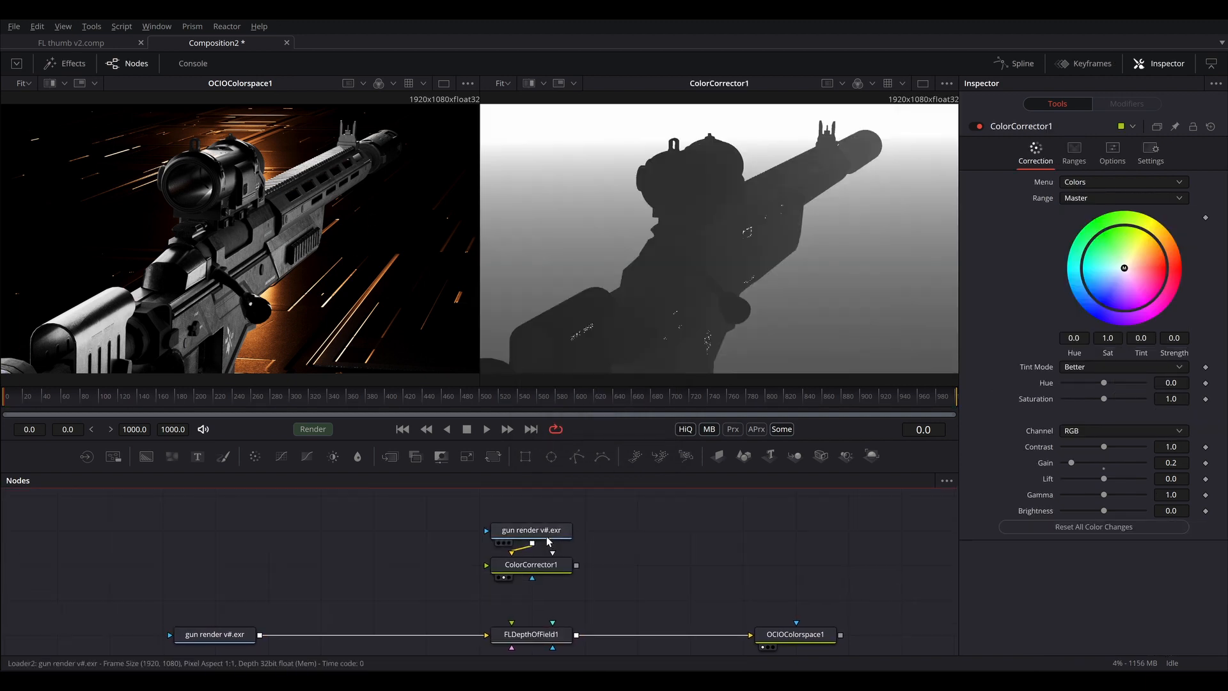
click(541, 531)
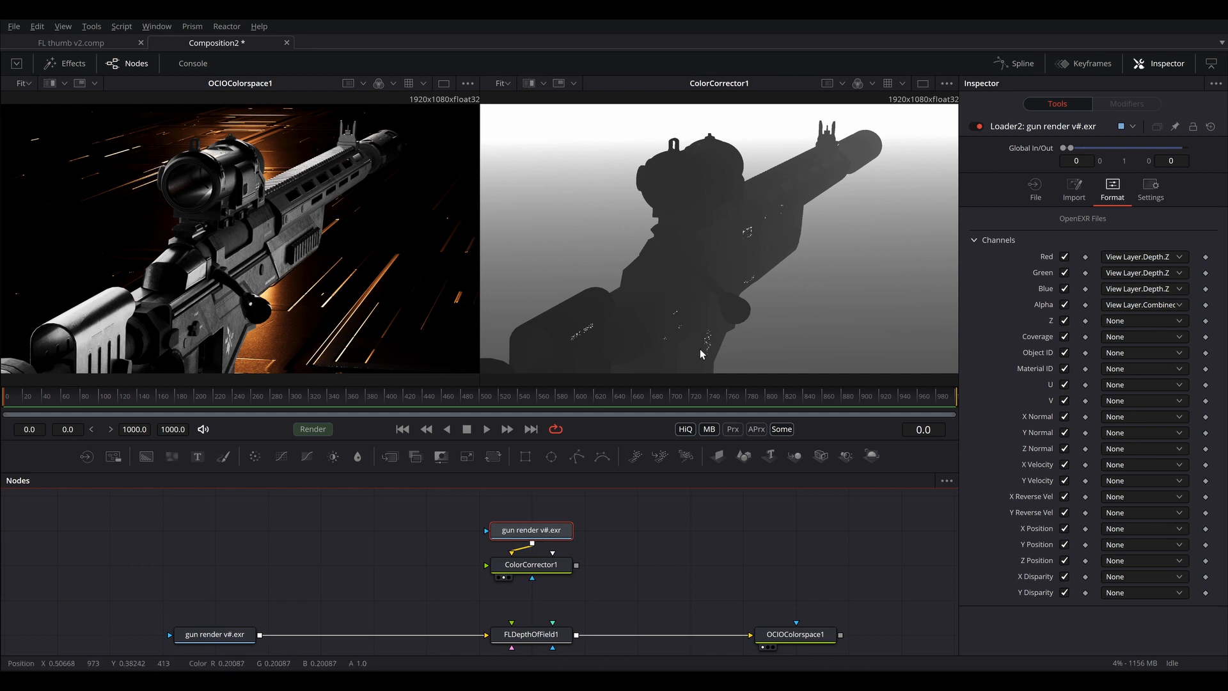
scroll(598, 521, down, 3)
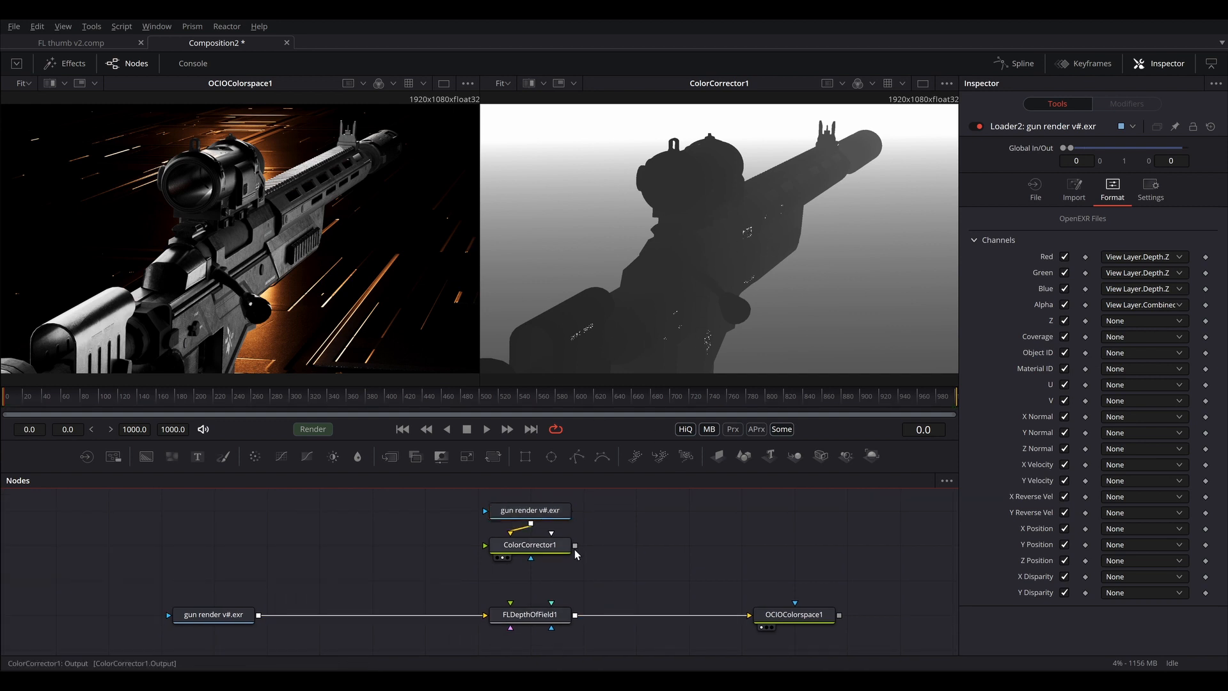
drag(575, 548, 532, 619)
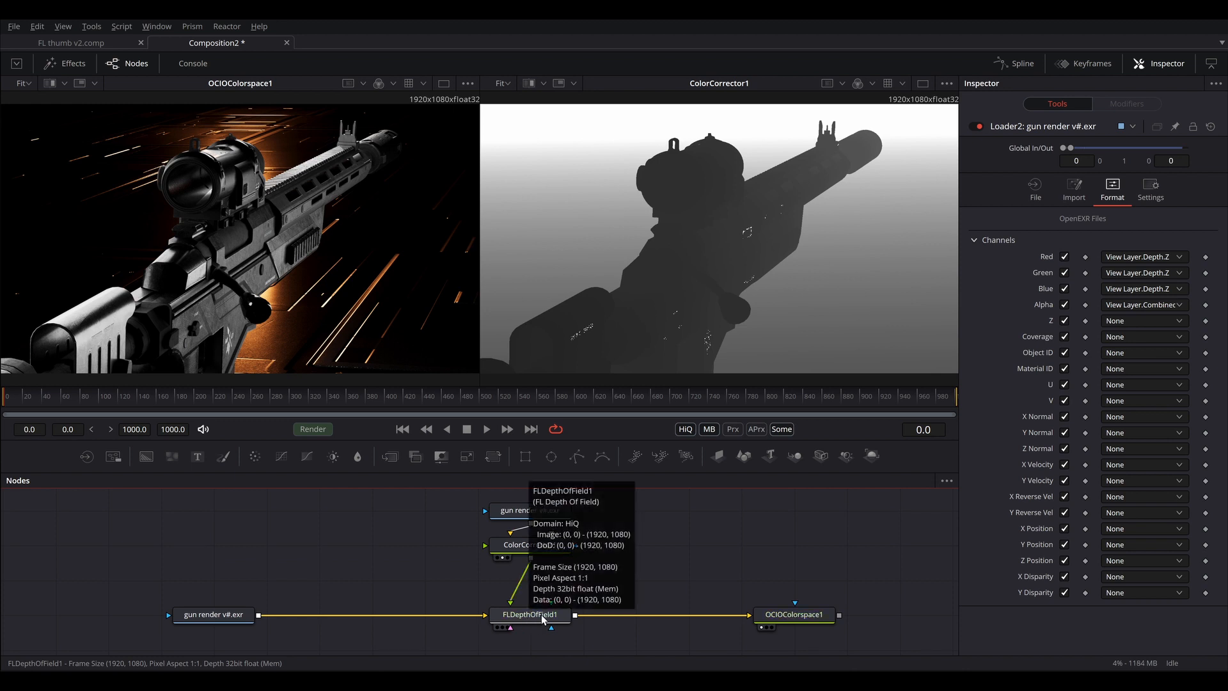
Set FLDepthOfField1's radius to 33.1, with depth inverted and the focal distance picked on the gun's scope.
click(505, 604)
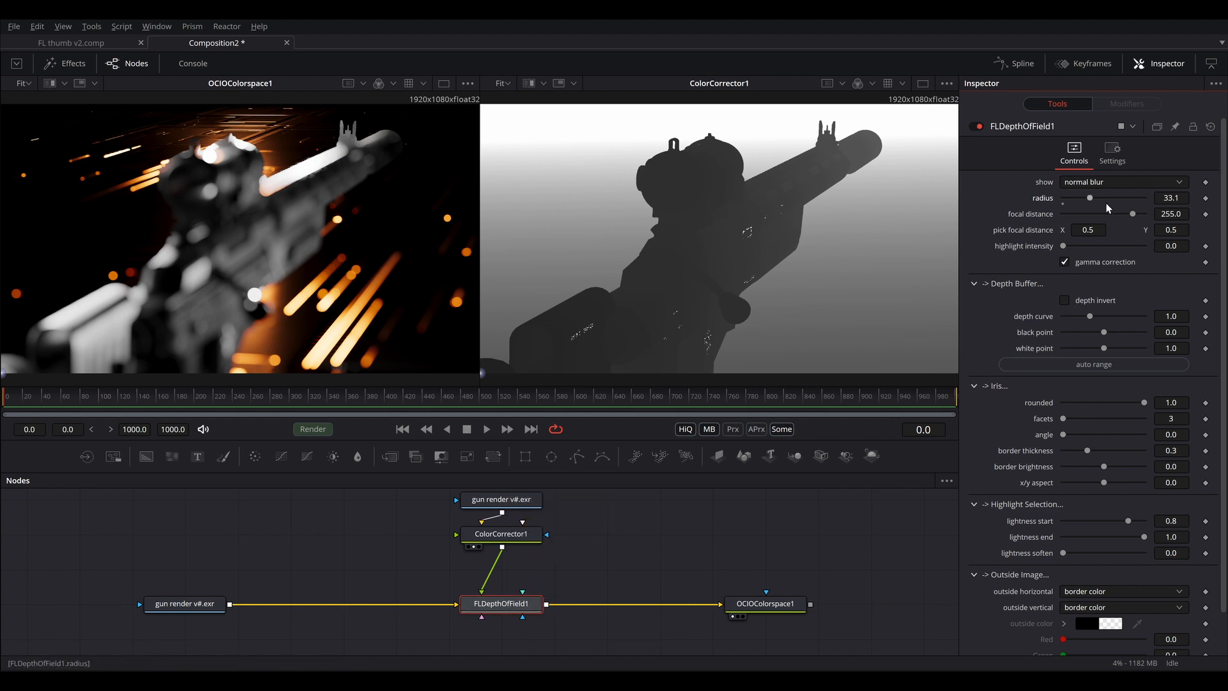
click(1066, 301)
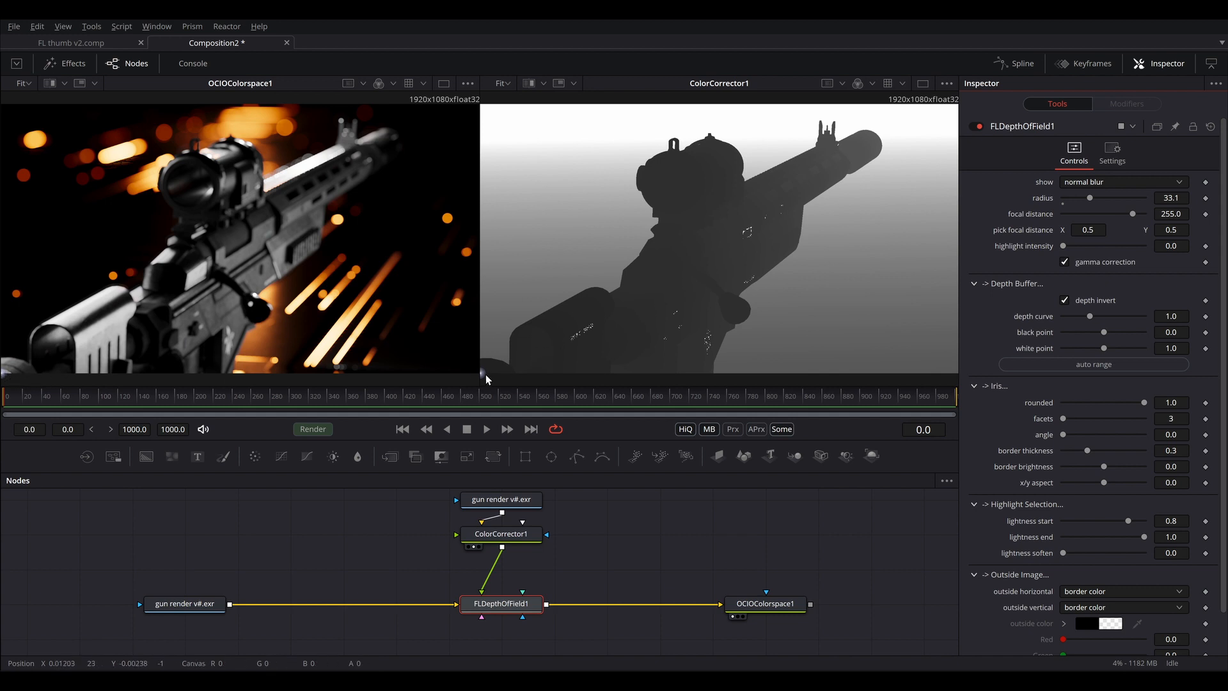
drag(485, 376, 700, 170)
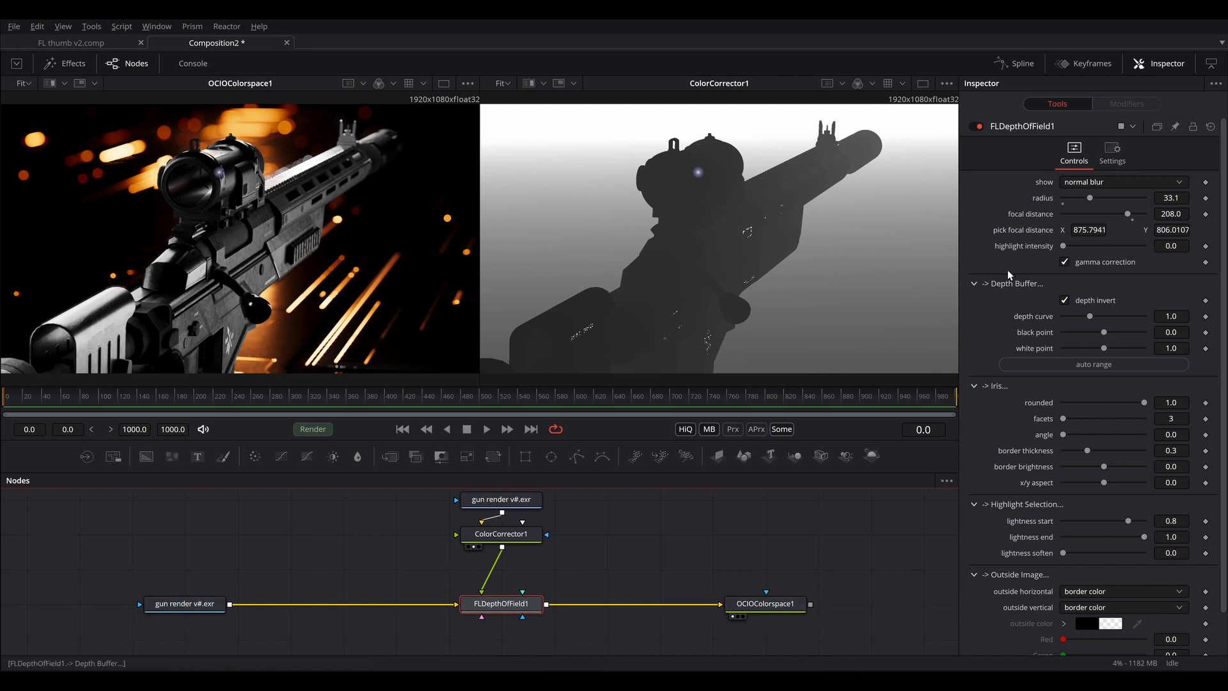
Turn off gamma correction and shape the iris with rounded 0.394, 8 facets, angle 51, border brightness 0.7 and x/y aspect -0.41.
click(1065, 258)
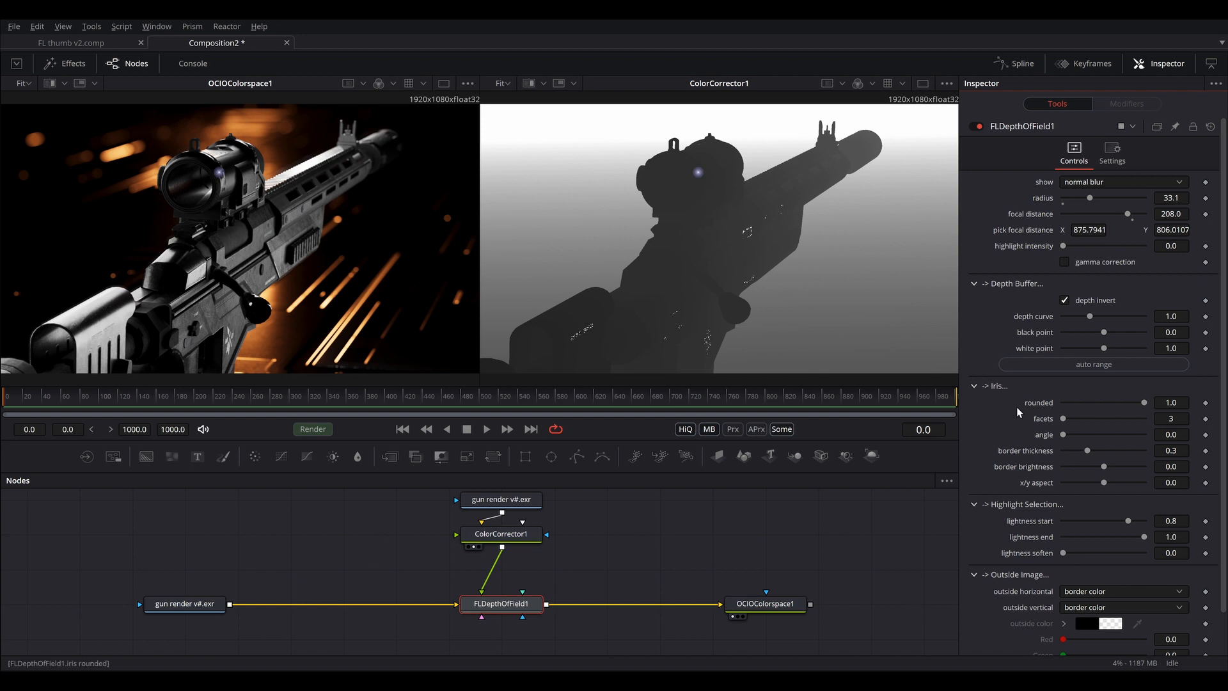
click(1095, 402)
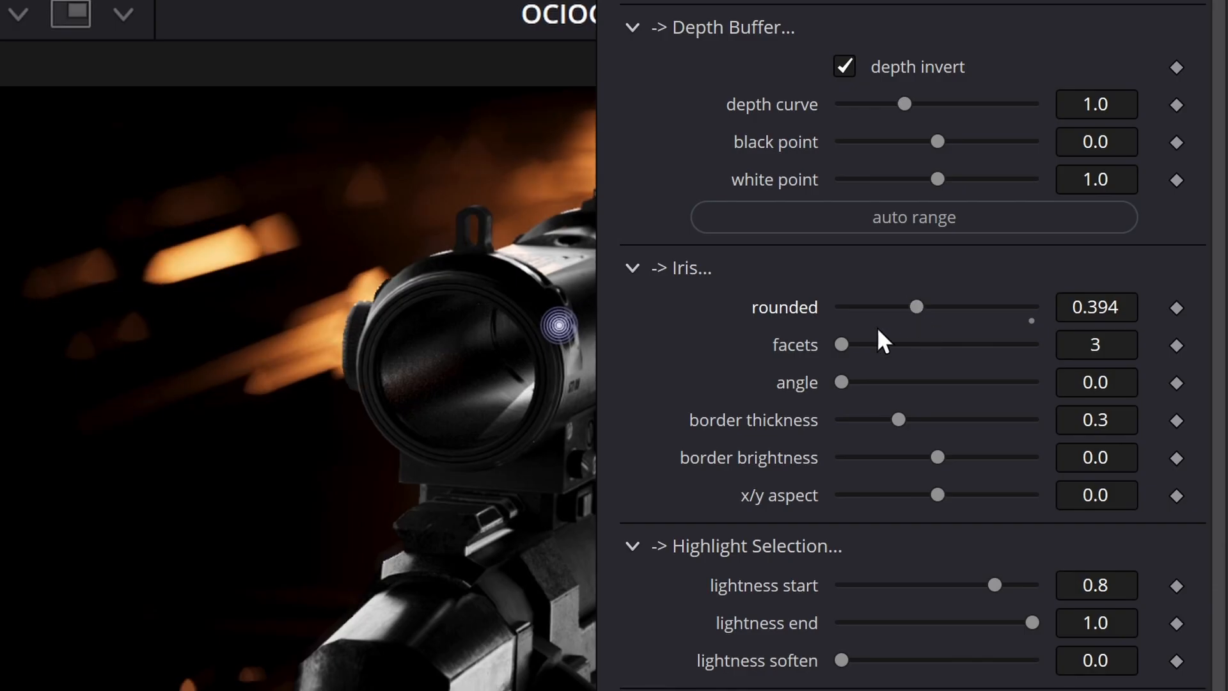
drag(842, 346, 978, 345)
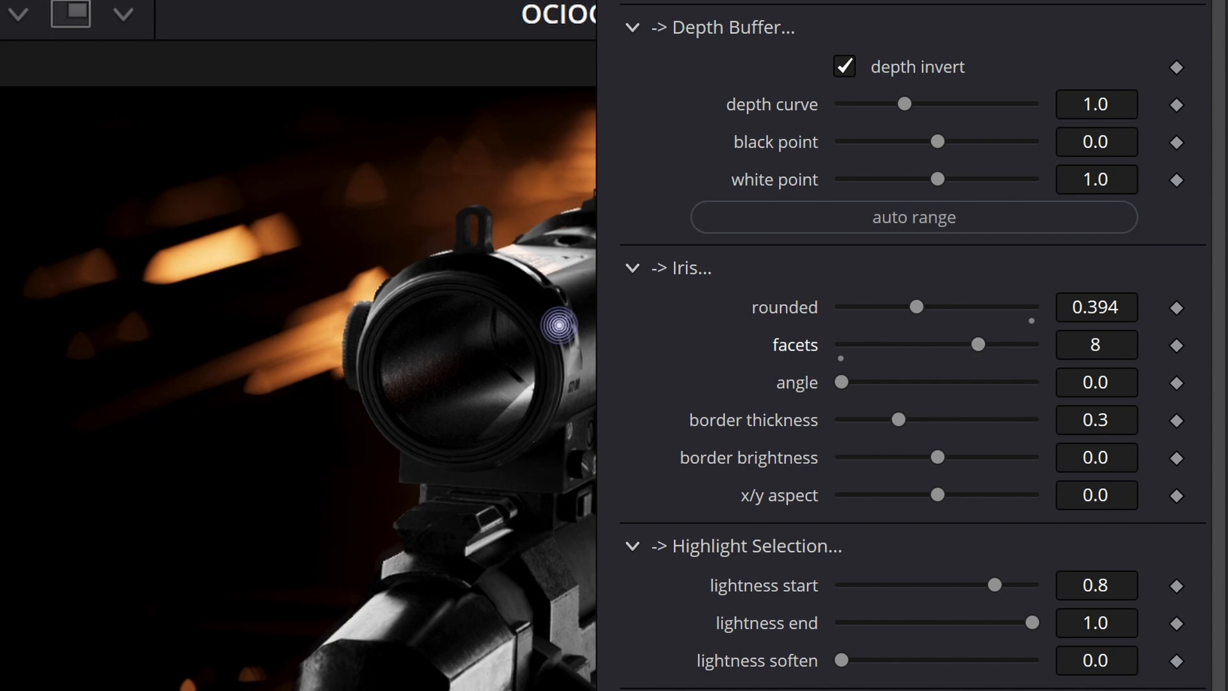
drag(842, 382, 976, 459)
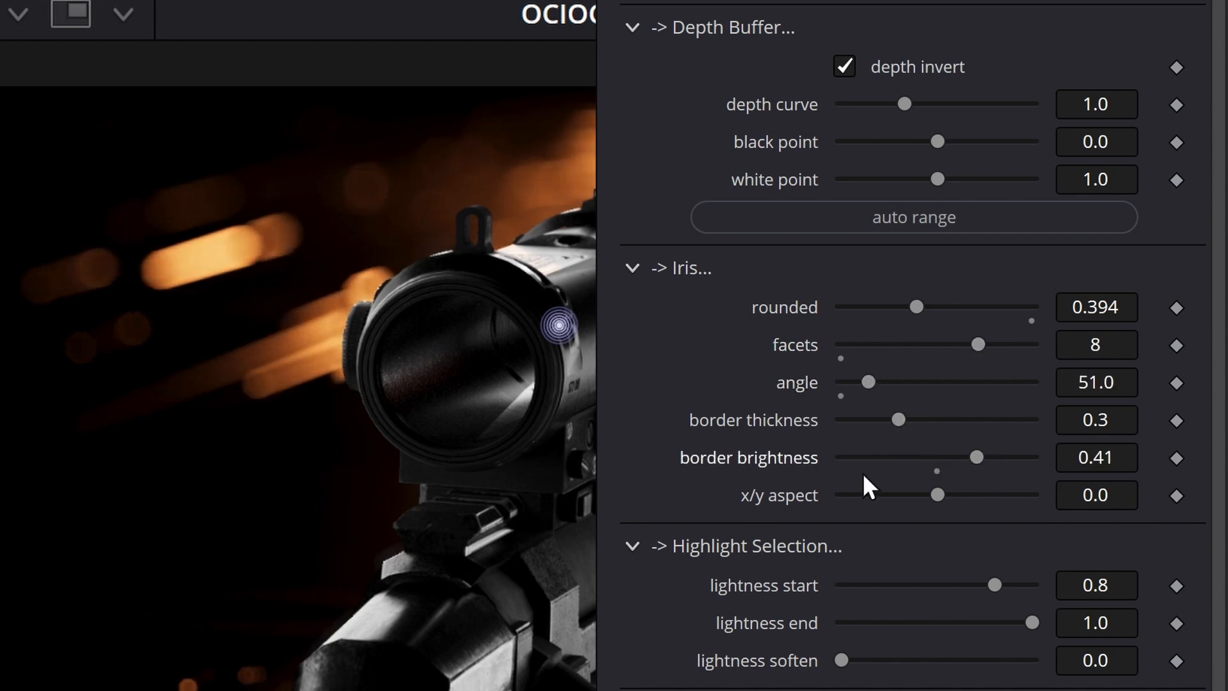
drag(938, 495, 886, 496)
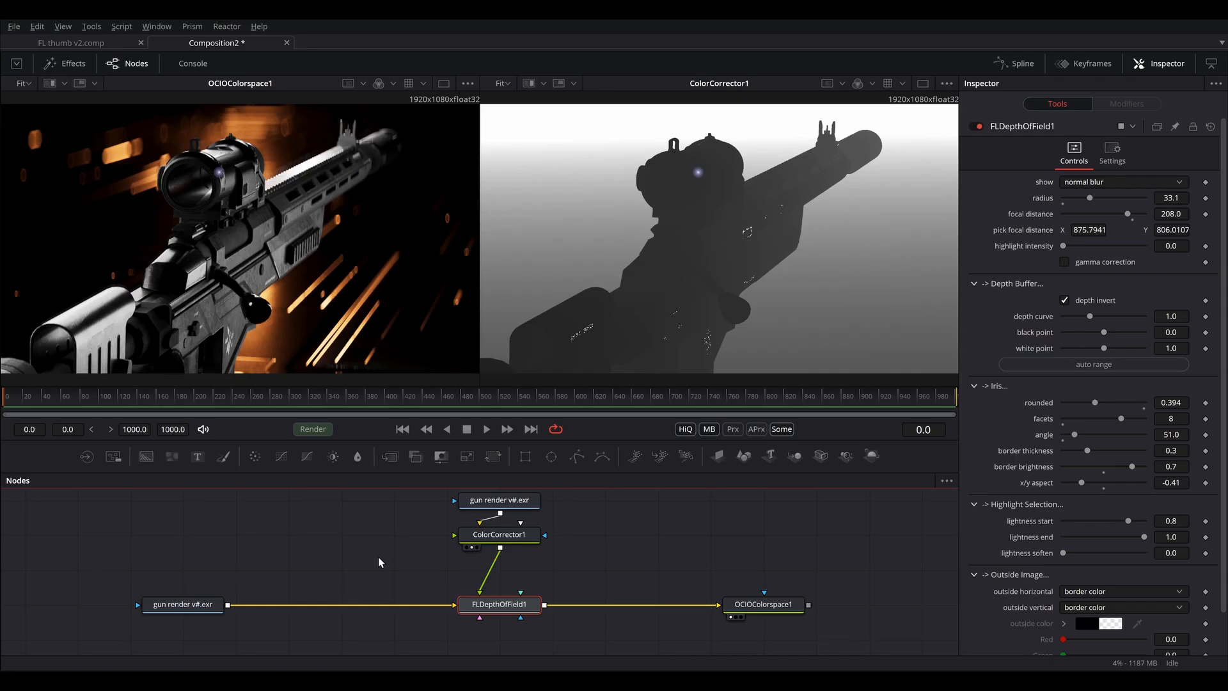
Import blurry saturn rings.png below FLDepthOfField1 and show it in the second viewer.
drag(330, 557, 326, 562)
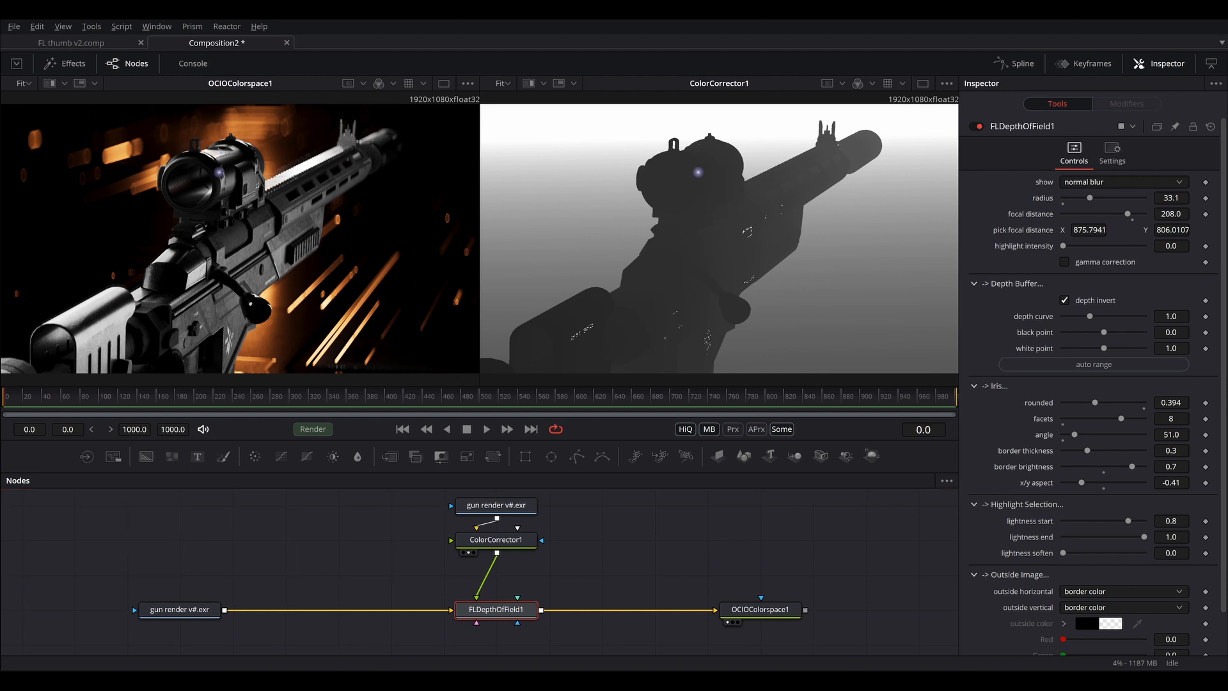
drag(337, 541, 493, 648)
drag(493, 649, 512, 627)
key(2)
Add a Letterbox node after blurry saturn rings.png, show it in the second viewer and set its mode to Pan-and-Scan.
key(shift+space)
text(lette)
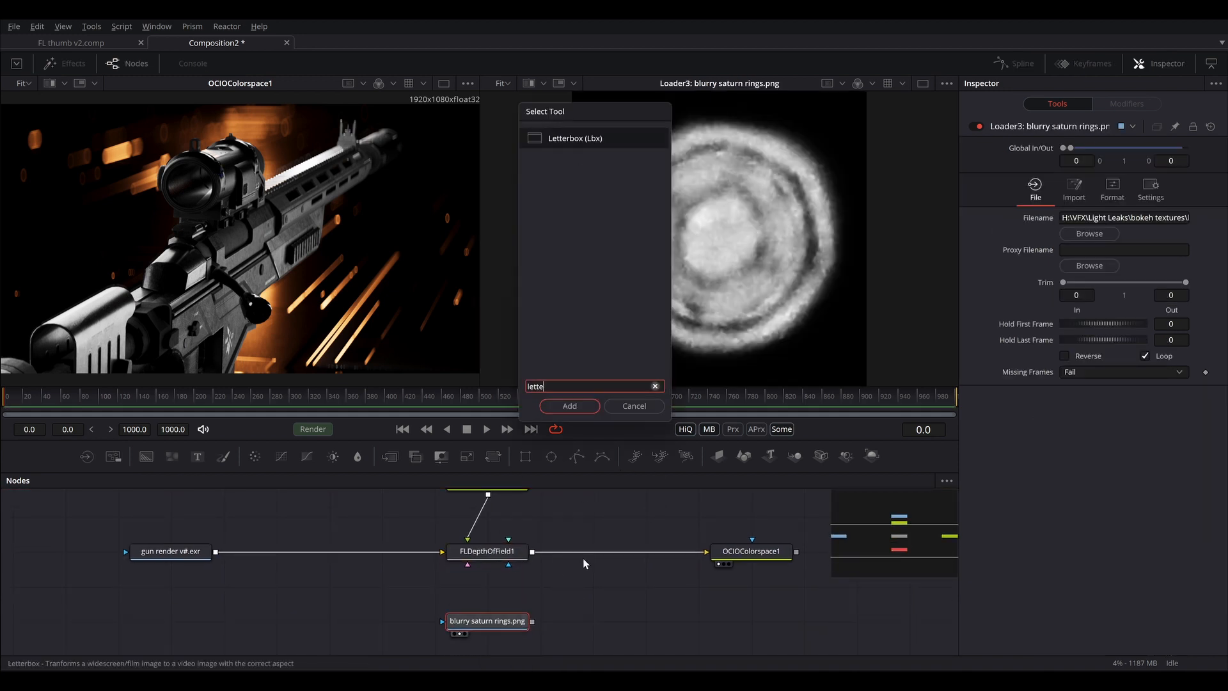
key(Return)
key(2)
drag(589, 620, 488, 586)
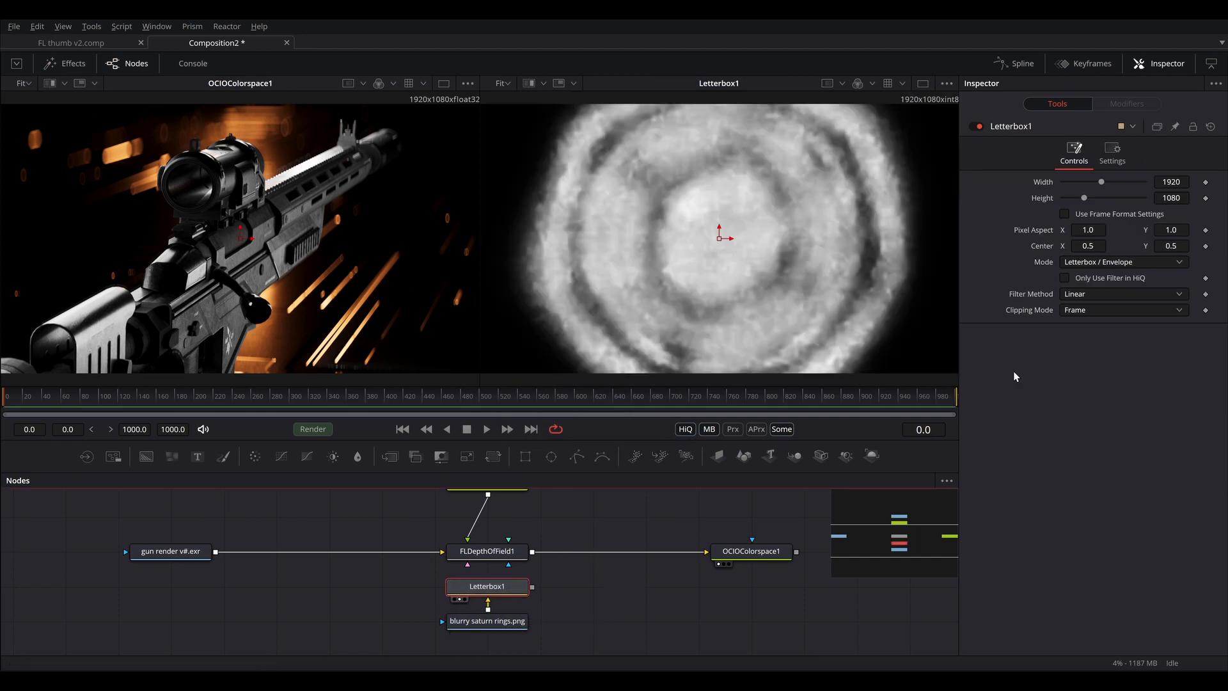
click(1120, 262)
click(1087, 278)
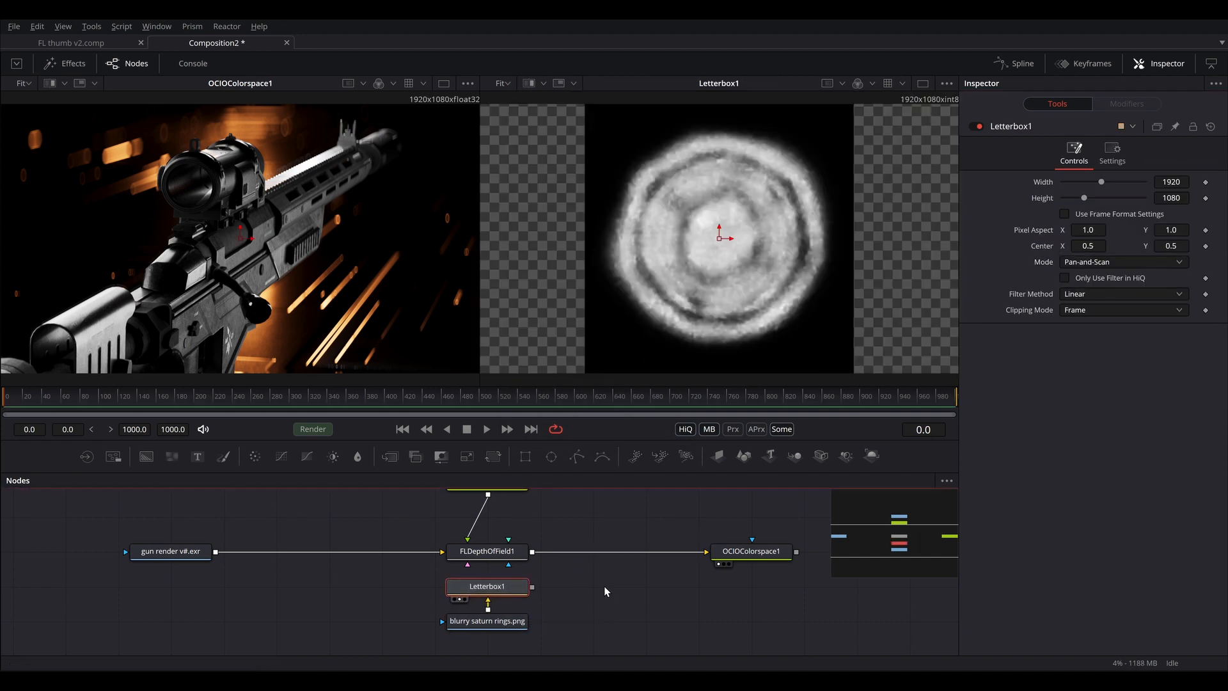
click(604, 586)
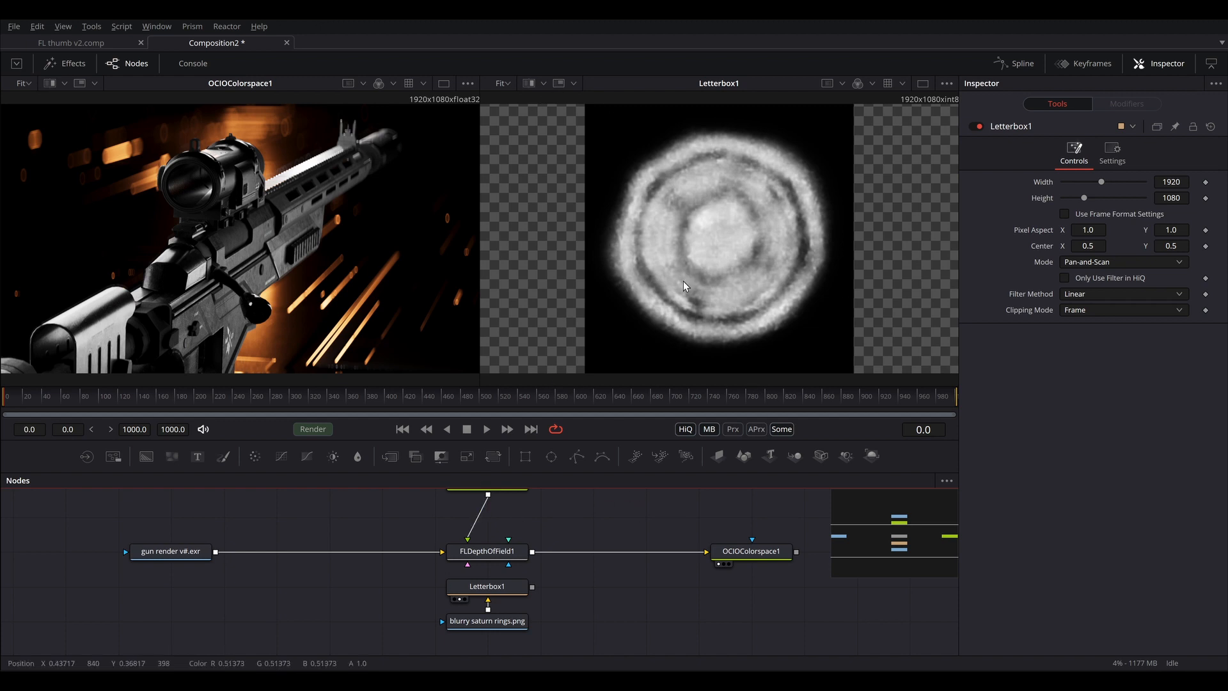
Connect Letterbox1 to FLDepthOfField1's iris input and set the blur radius to 100.
drag(533, 587, 455, 571)
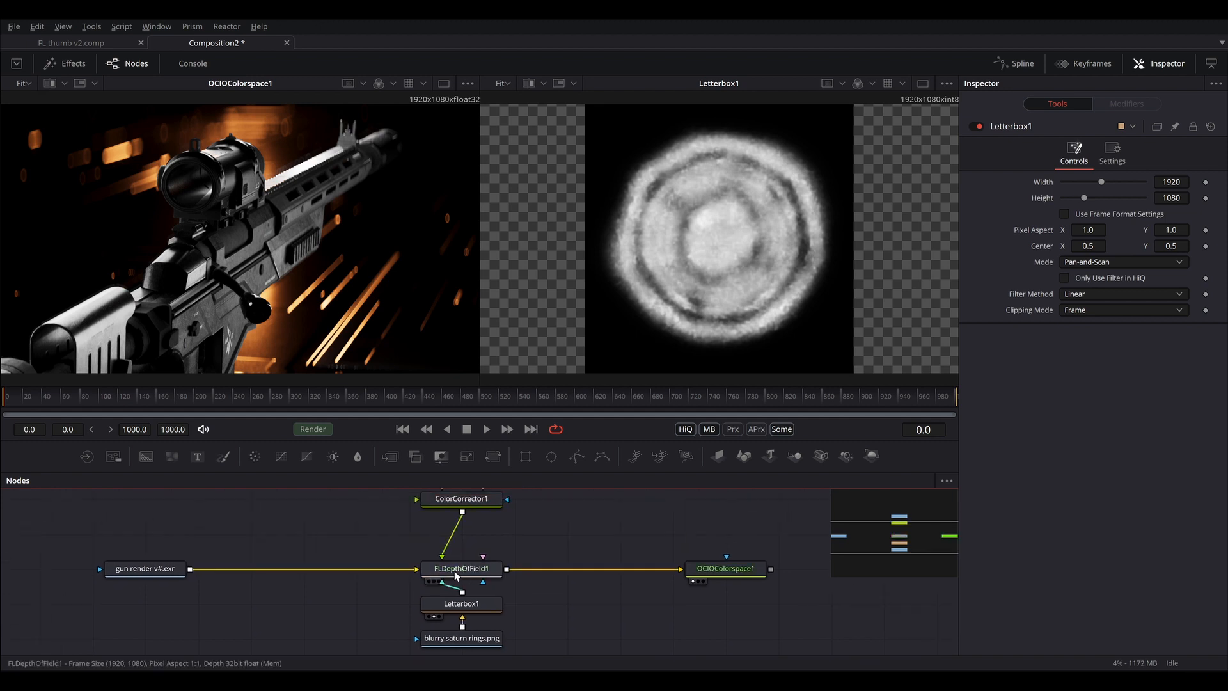
click(457, 573)
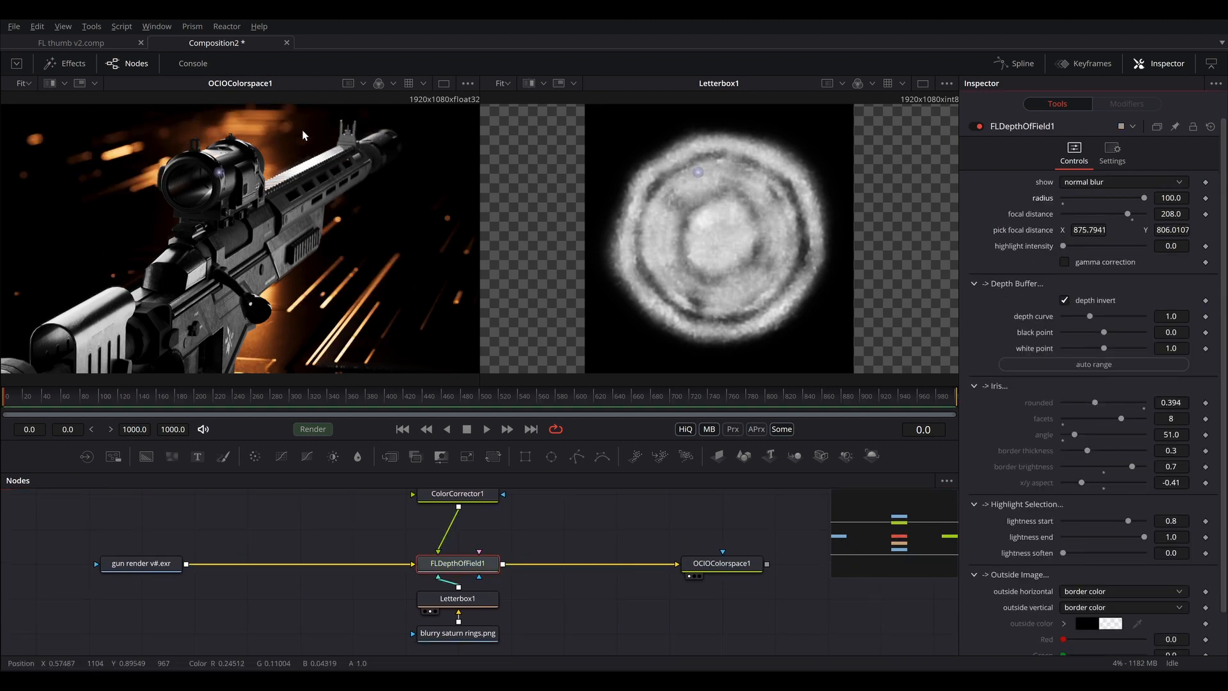
scroll(190, 199, up, 8)
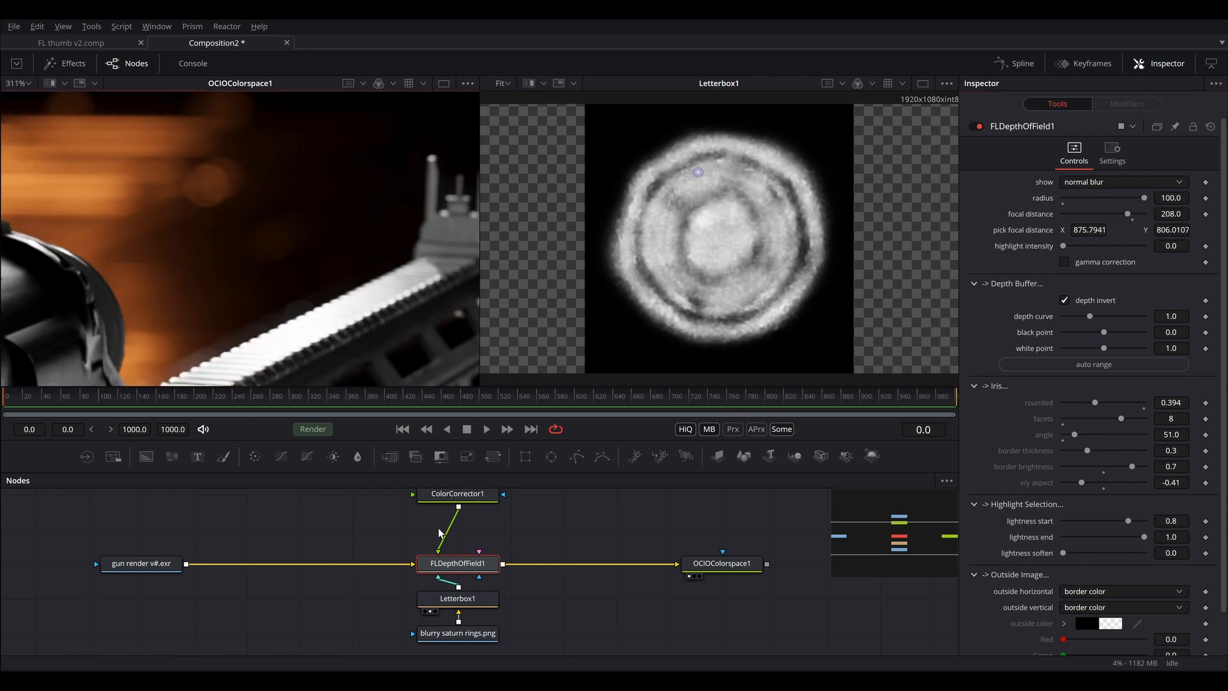
Insert a Color Corrector between Letterbox1 and FLDepthOfField1, show it in the second viewer and lower its gamma to 0.23.
drag(254, 456, 458, 581)
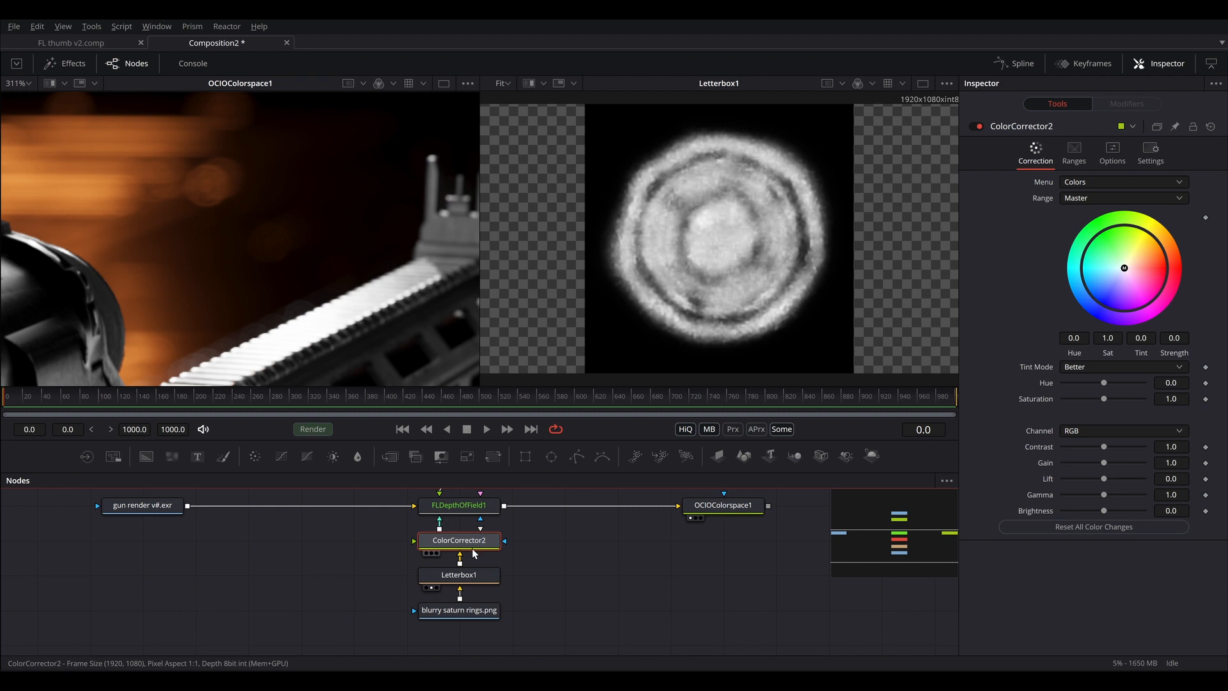
key(2)
drag(1105, 494, 1072, 493)
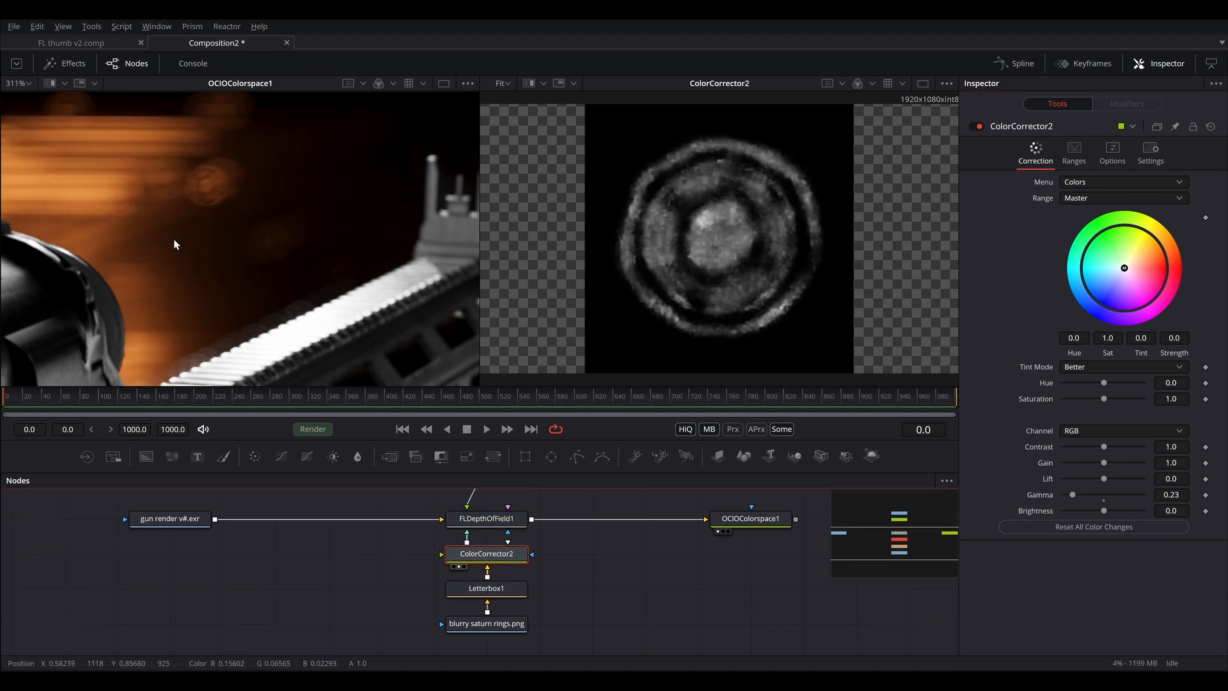
Examine the bokeh shapes in the blurred background lights around the gun in the final image.
drag(101, 126, 220, 182)
drag(367, 286, 236, 183)
drag(80, 176, 212, 167)
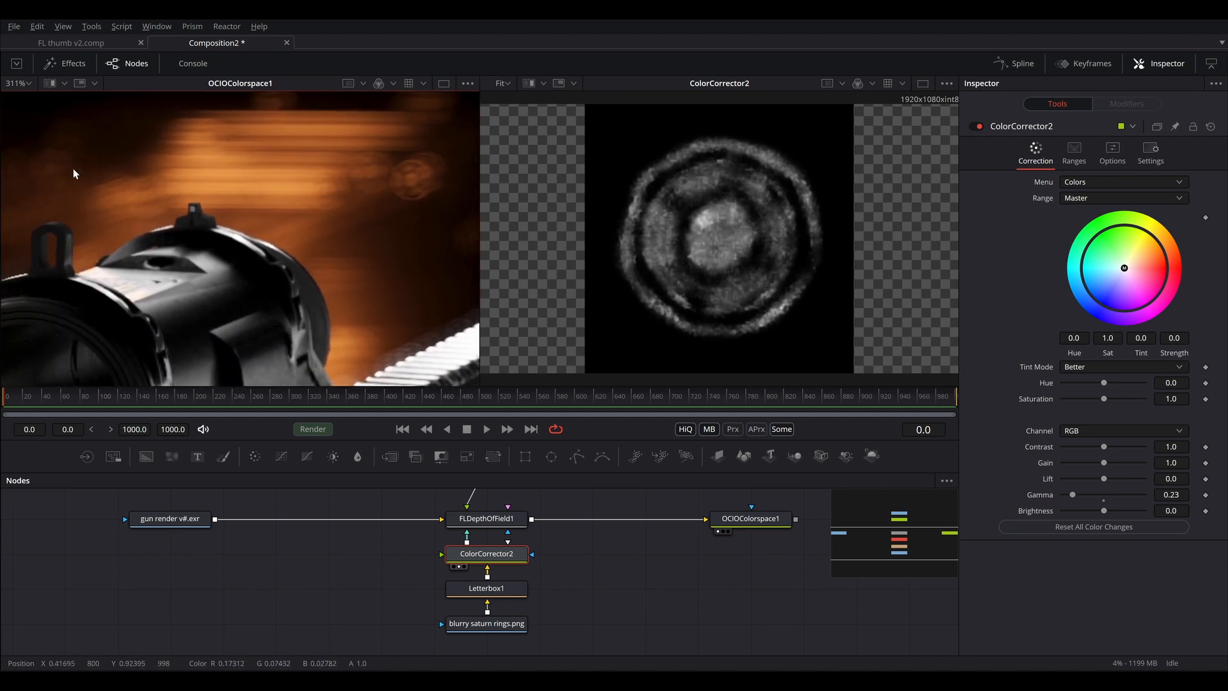
drag(57, 151, 274, 125)
drag(119, 188, 260, 152)
drag(226, 206, 266, 225)
drag(188, 290, 348, 212)
drag(218, 249, 318, 206)
scroll(288, 257, down, 1)
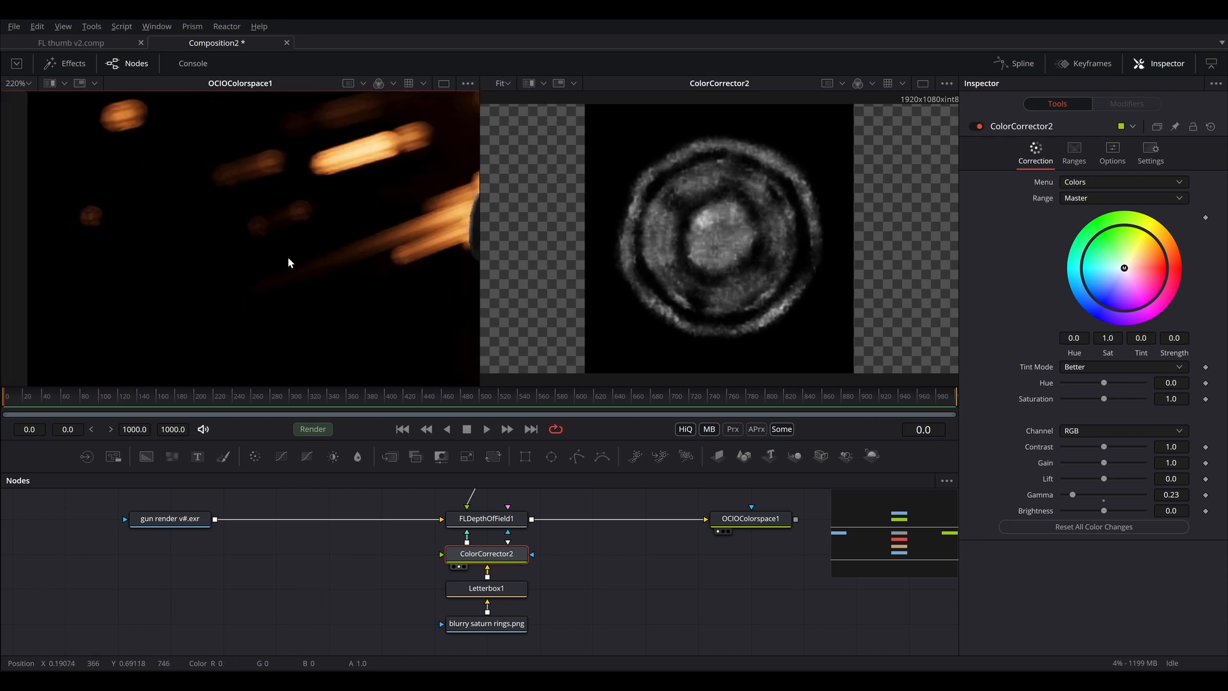
scroll(276, 253, down, 1)
key(ctrl+f)
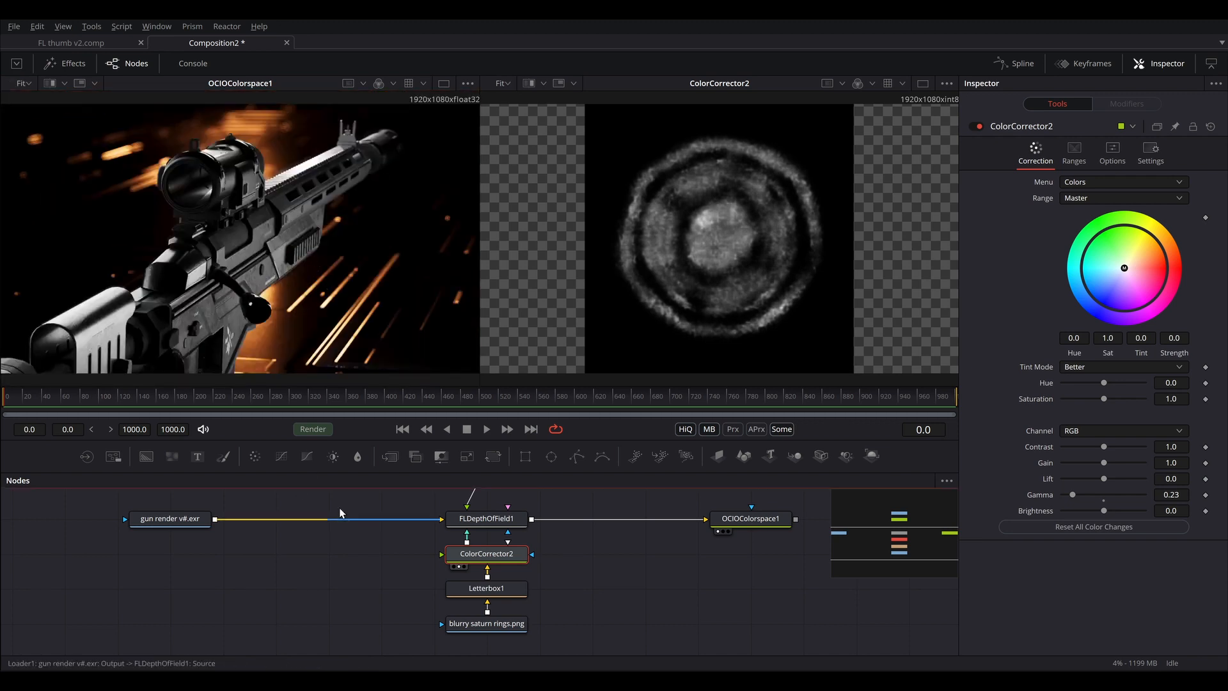
Feed outlined heart bokeh.png into Letterbox1 in place of the saturn rings image and inspect the resulting background bokeh.
drag(266, 529, 465, 588)
key(2)
key(ctrl+f)
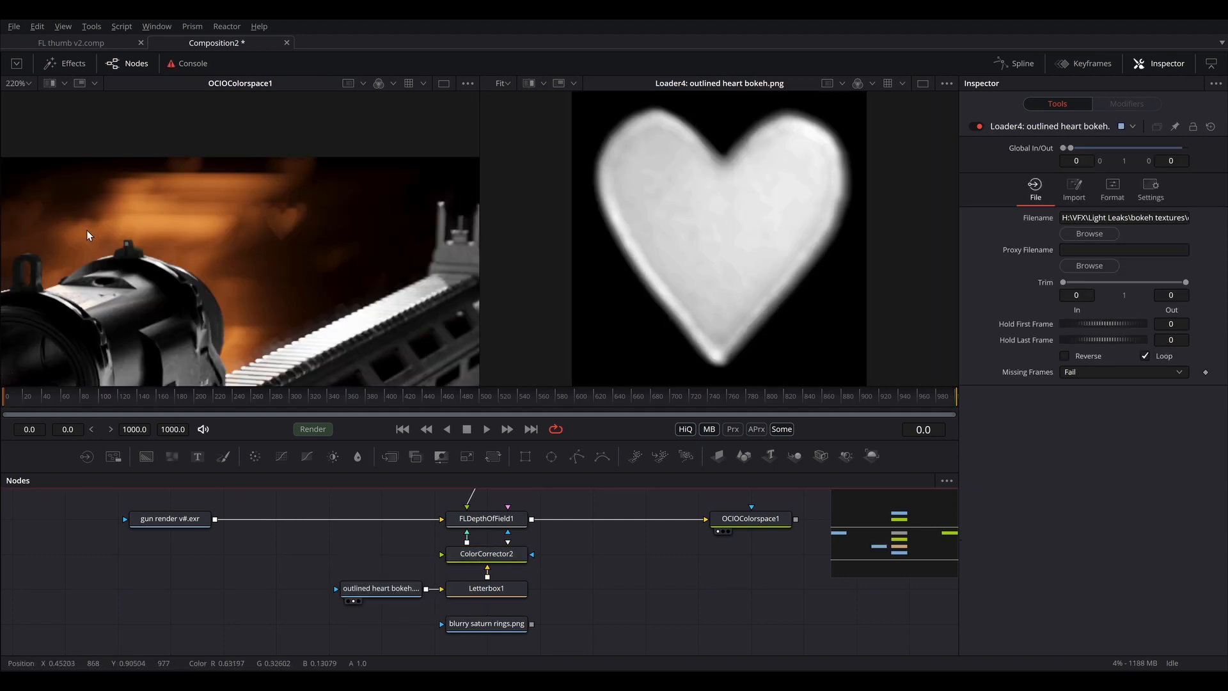
drag(61, 242, 337, 198)
drag(124, 261, 284, 197)
drag(137, 221, 247, 277)
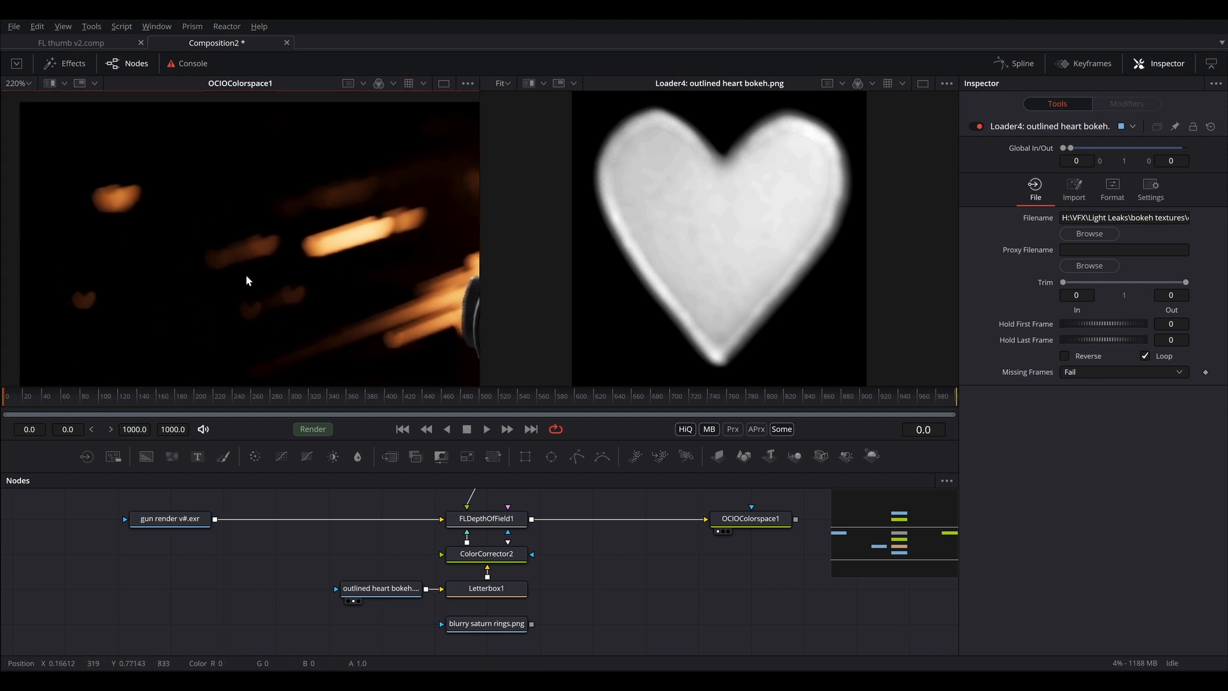
drag(197, 241, 352, 320)
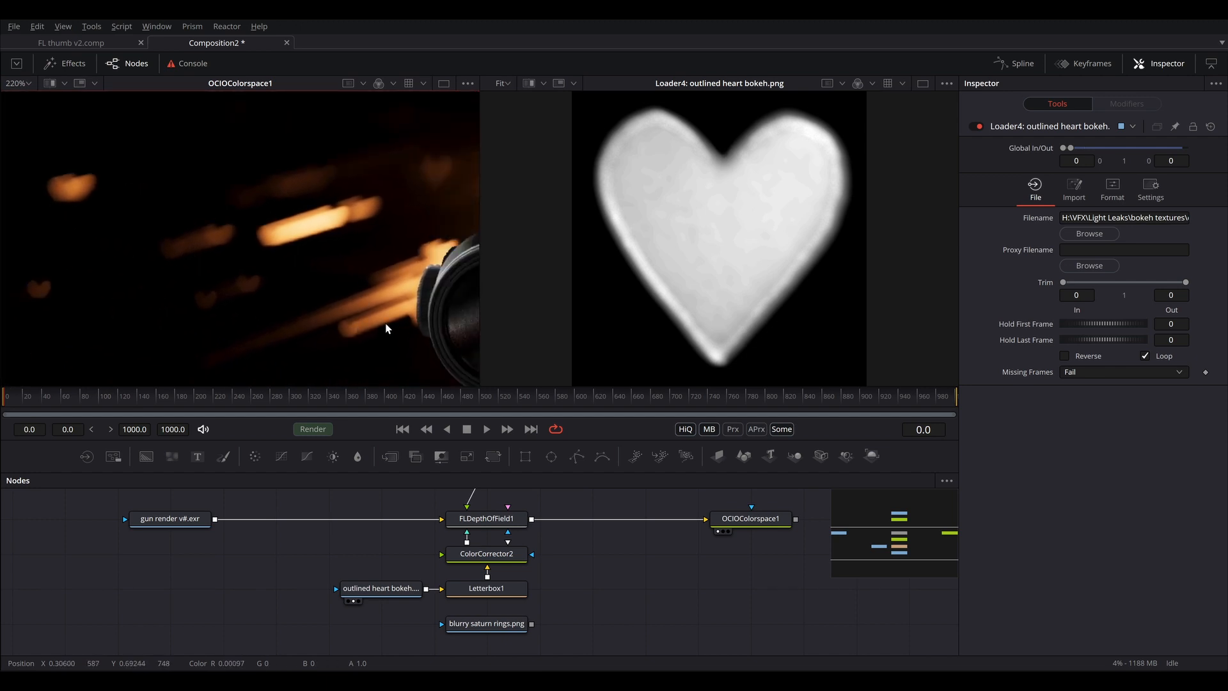
key(ctrl+f)
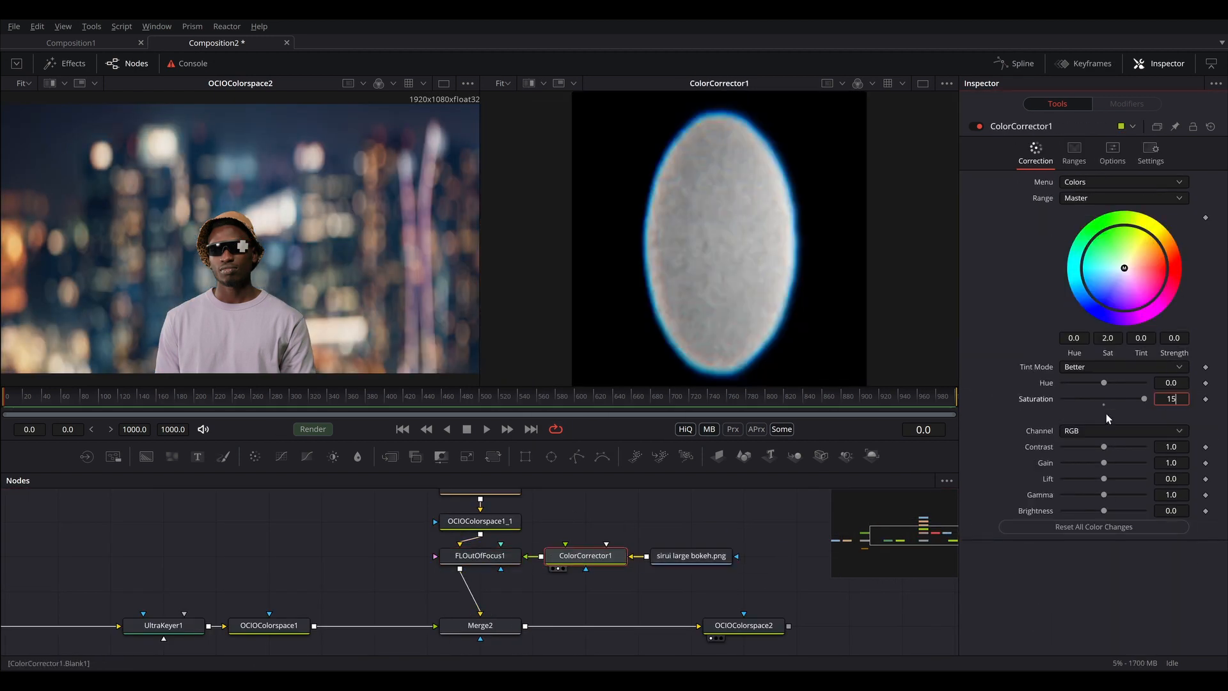
Try different bokeh textures for FLOutOfFocus1 in the city composite, with ColorCorrector1's saturation at 15 and gamma at 0.4.
click(454, 549)
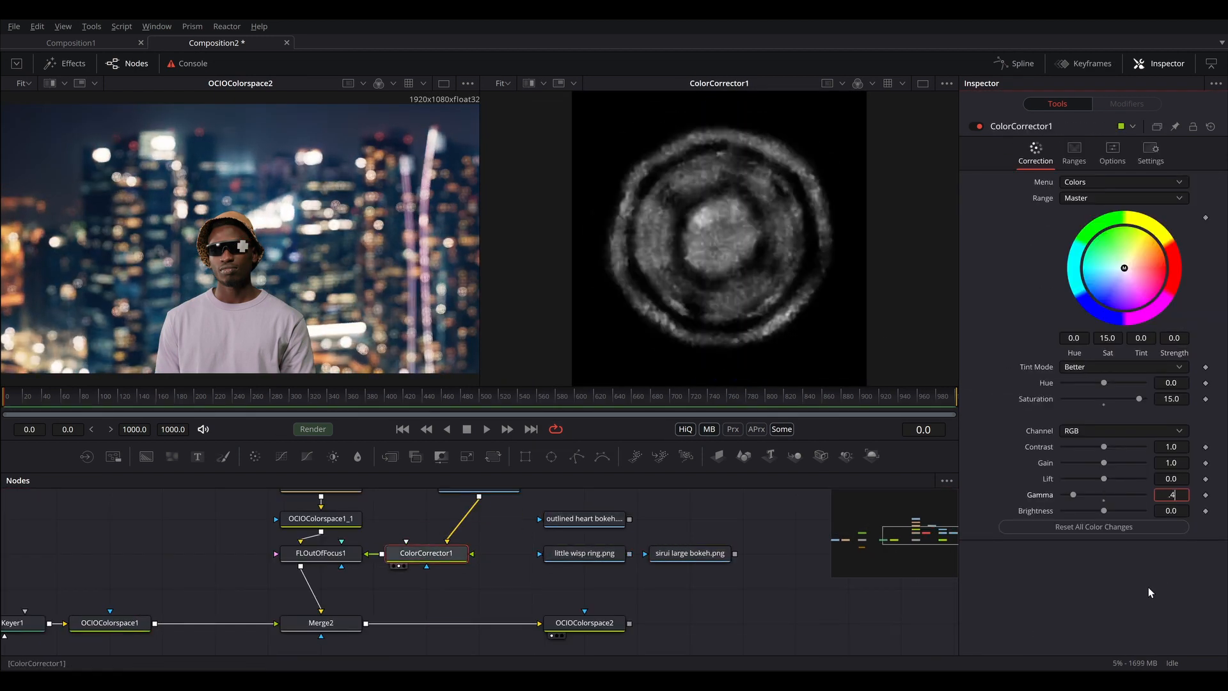
click(289, 550)
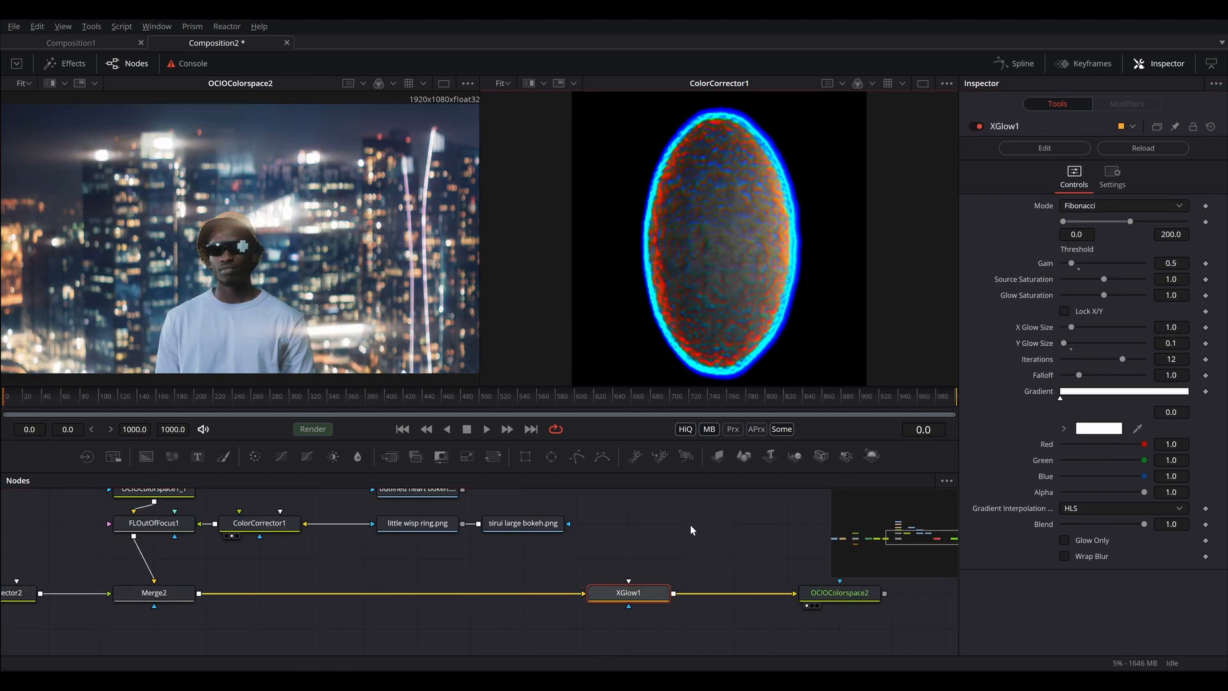
Import the swirly circly moon iris image below the outlined heart loader and connect it to Letterbox1 in the heart's place.
click(331, 604)
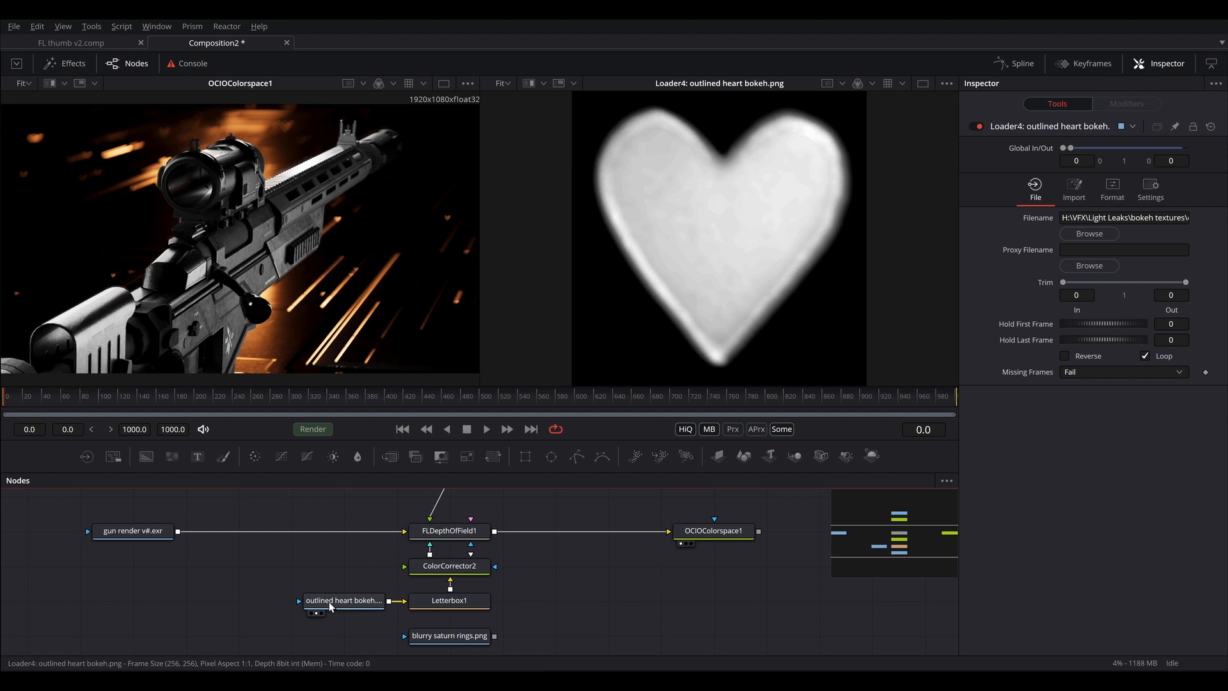
drag(329, 603, 344, 555)
drag(0, 554, 421, 555)
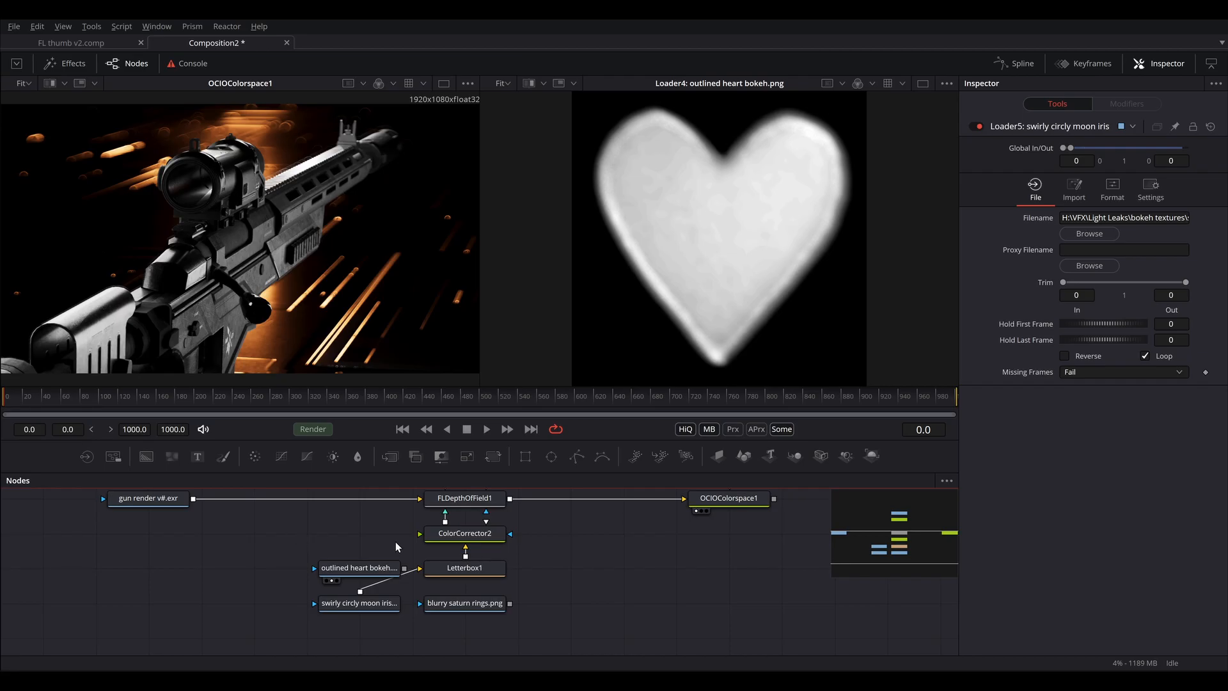
Bypass ColorCorrector2 and insert an FL Out Of Focus node between the gun render loader and OCIOColorspace1 in place of the depth-of-field node.
click(452, 535)
key(ctrl+p)
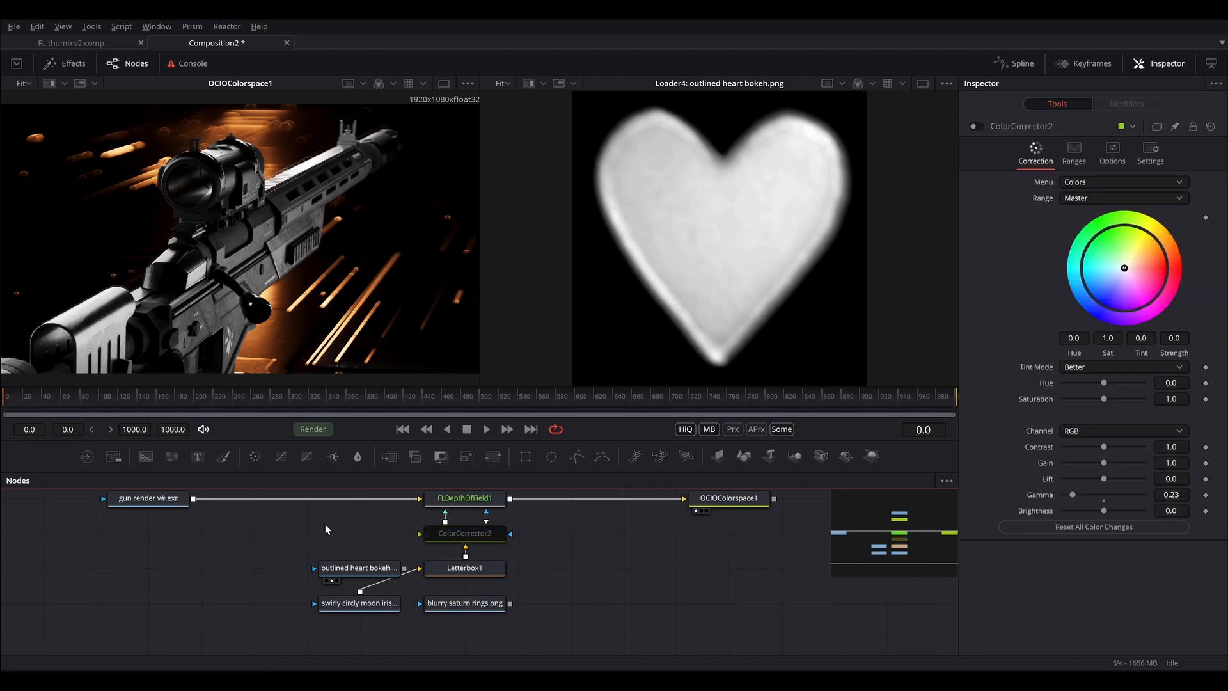
scroll(325, 529, up, 1)
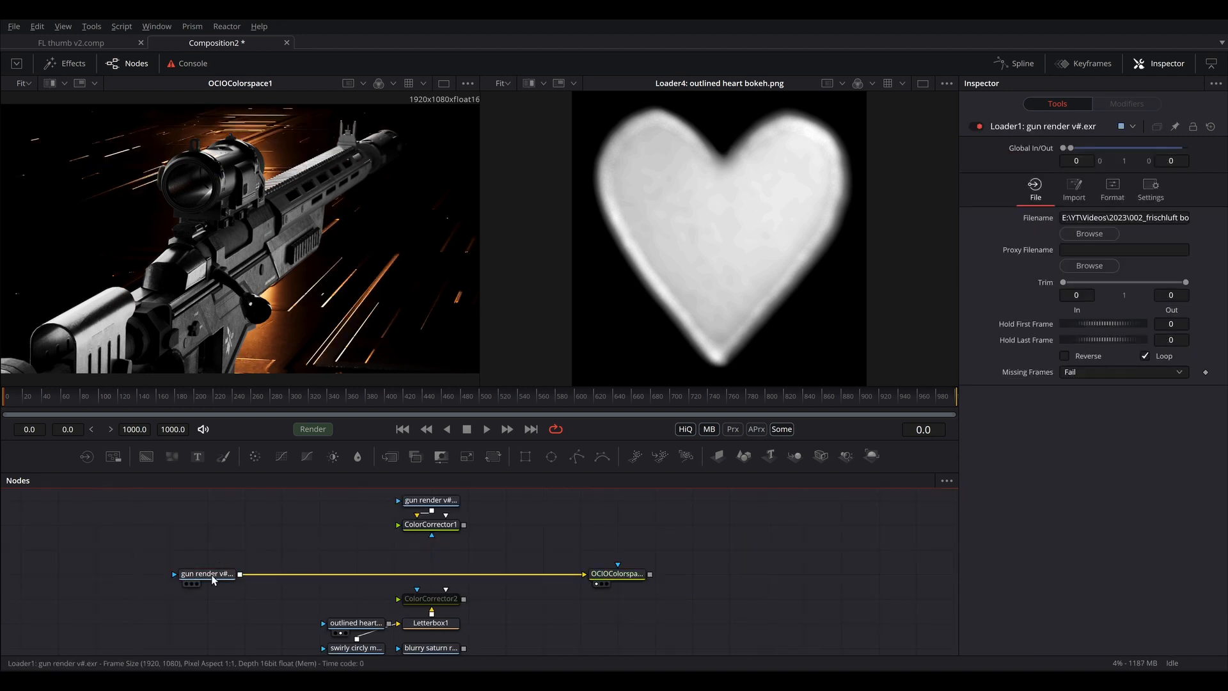
key(shift+space)
text(fl)
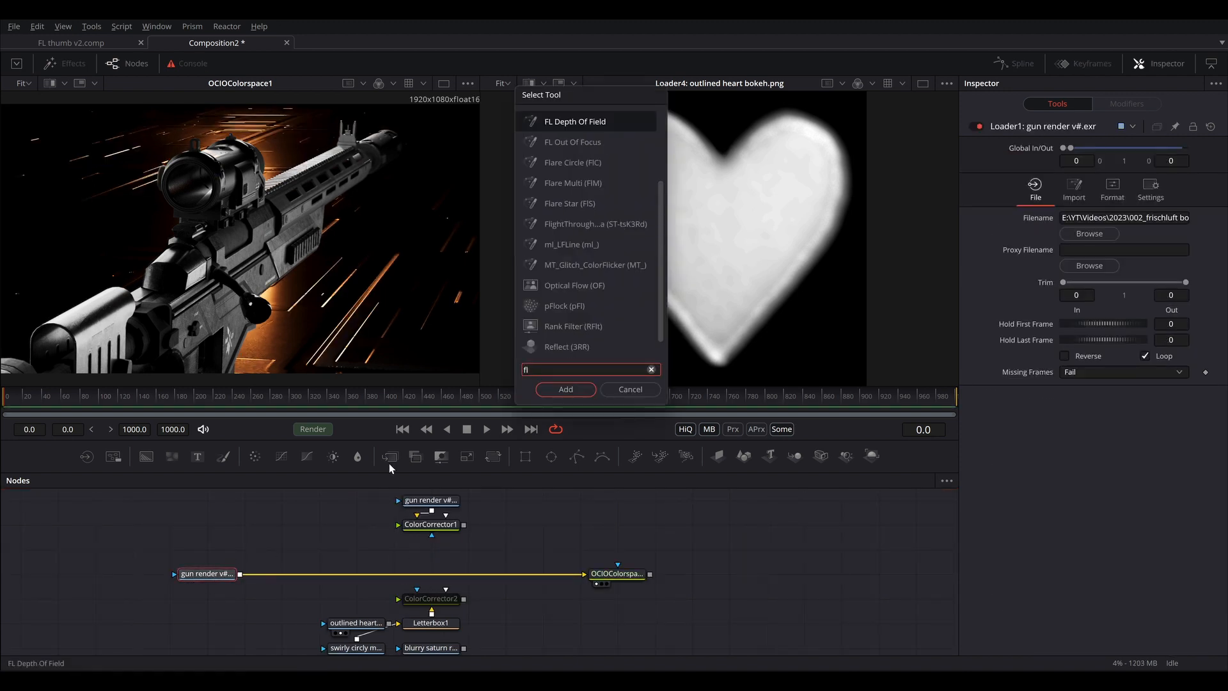
key(Down)
key(Return)
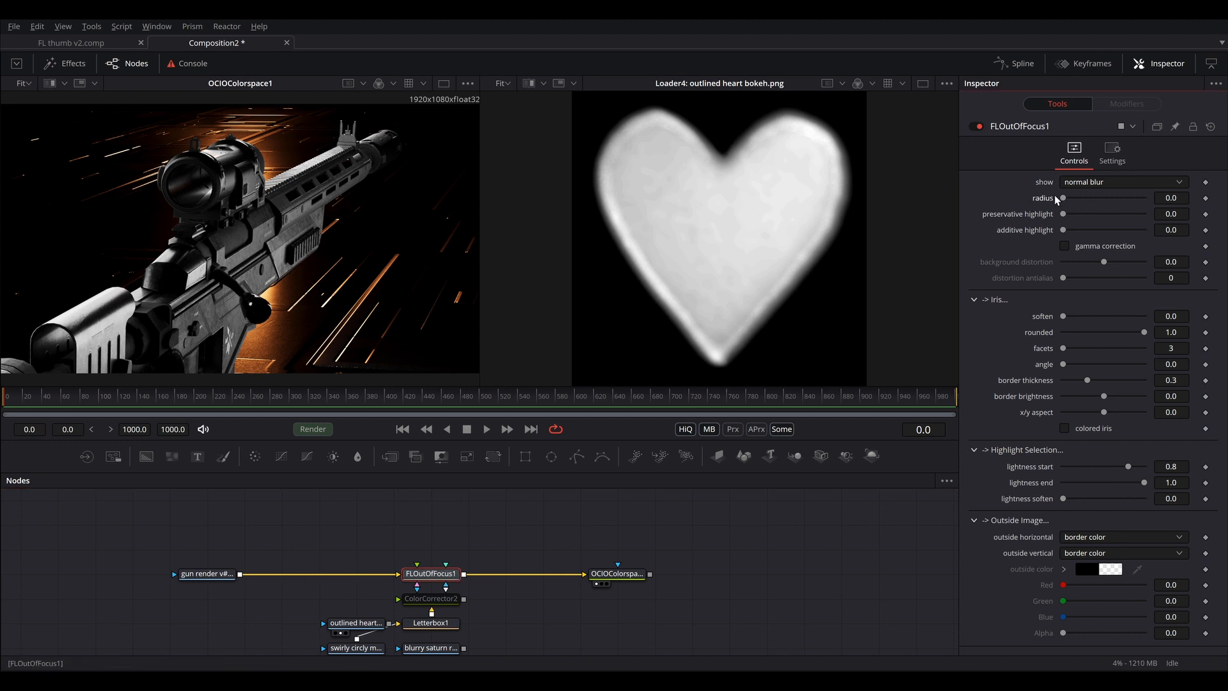
Set FLOutOfFocus1's radius to 50 and connect ColorCorrector2 to its iris input.
drag(1070, 199, 1103, 197)
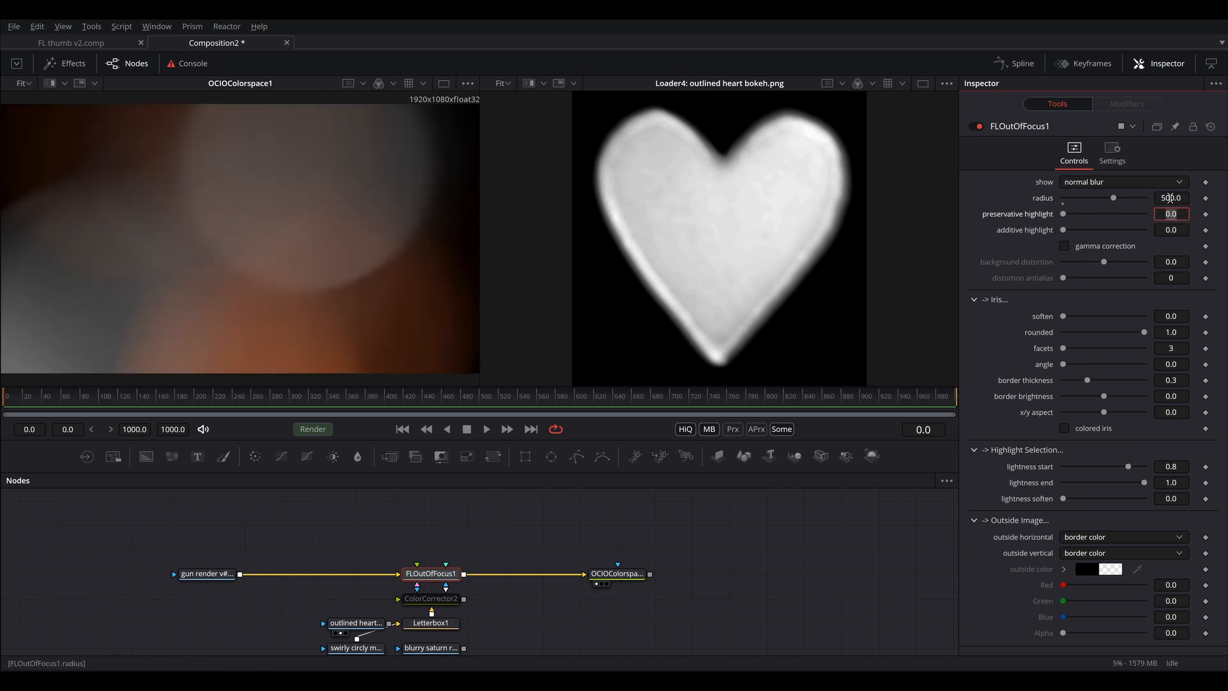
double_click(1172, 197)
key(Tab)
double_click(1166, 197)
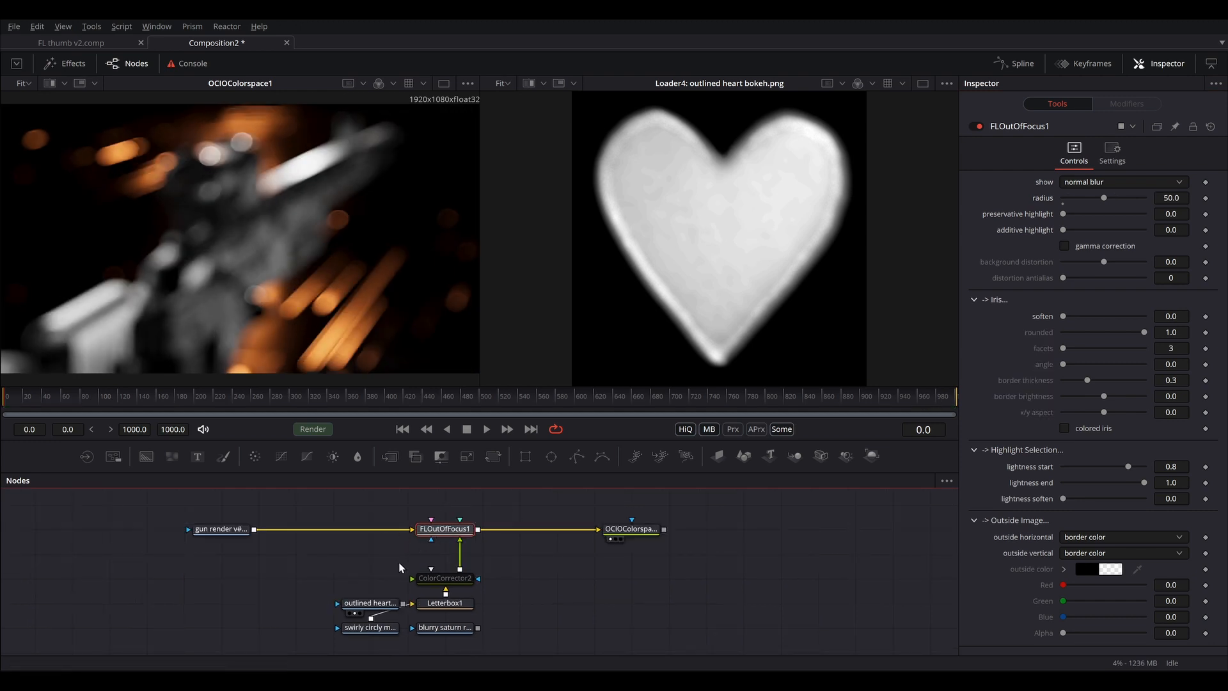
Move ColorCorrector2 and the bokeh texture nodes further below FLOutOfFocus1 and show ColorCorrector2 in the second viewer.
drag(347, 558, 489, 637)
drag(451, 576, 451, 602)
click(450, 603)
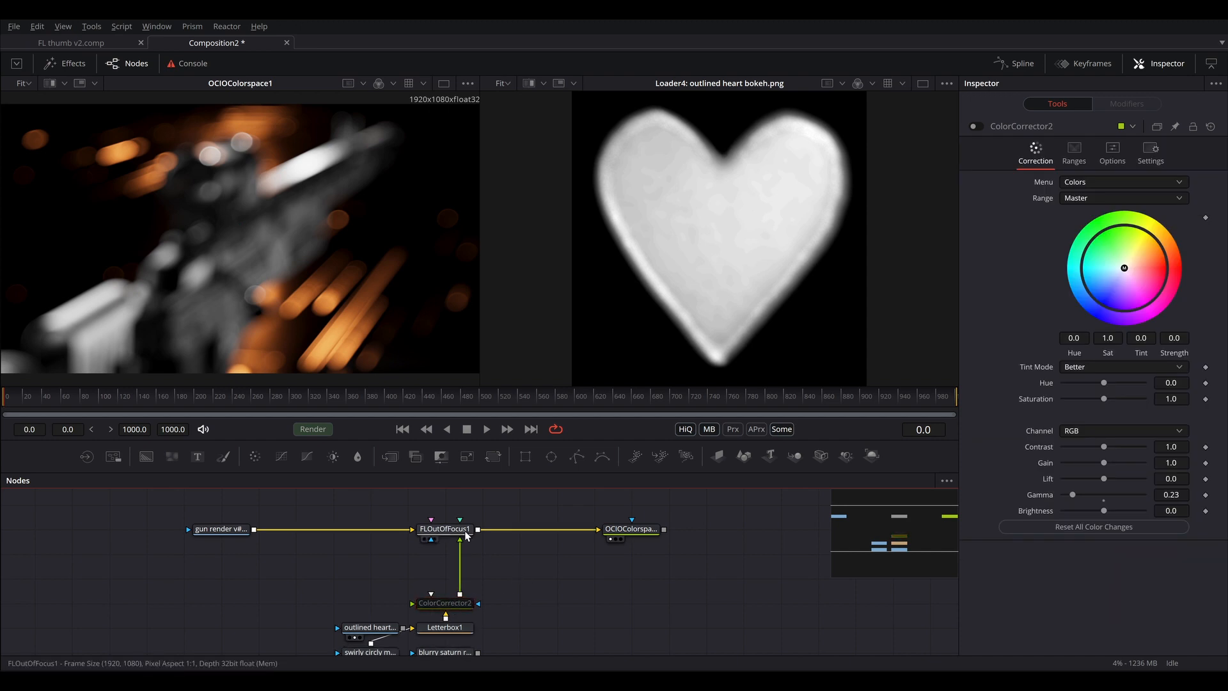
key(2)
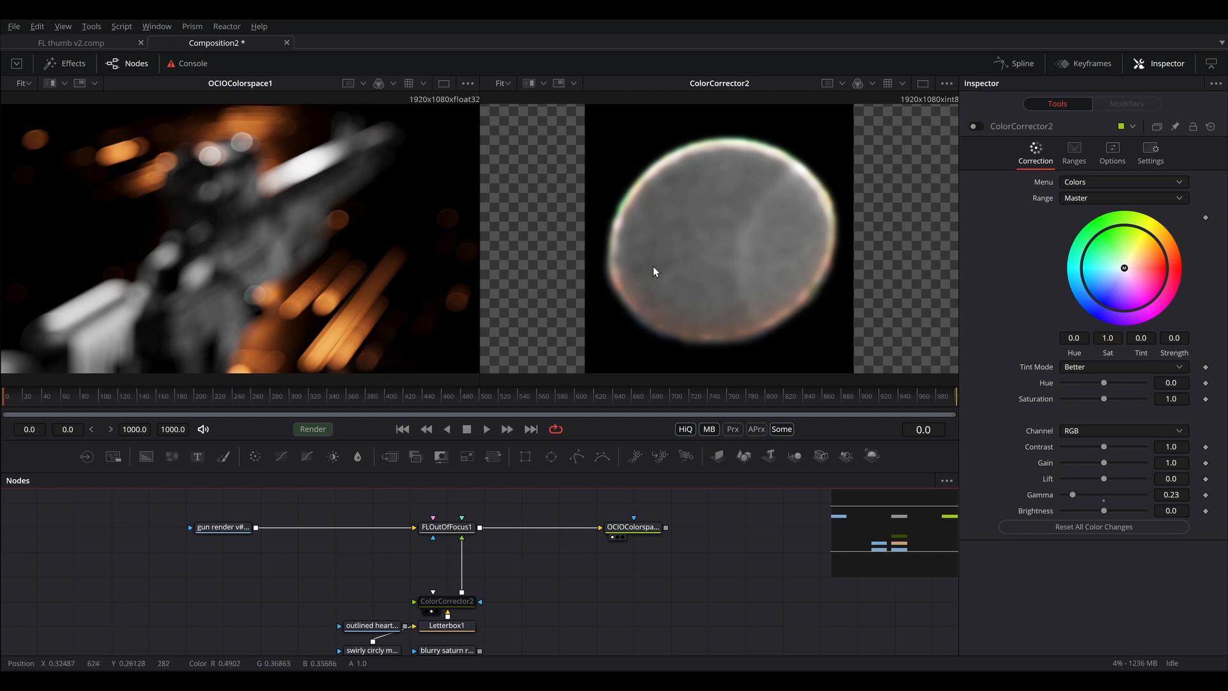
Toggle colored iris on FLOutOfFocus1 and insert an ml_FastChroma node between ColorCorrector2 and FLOutOfFocus1.
click(446, 526)
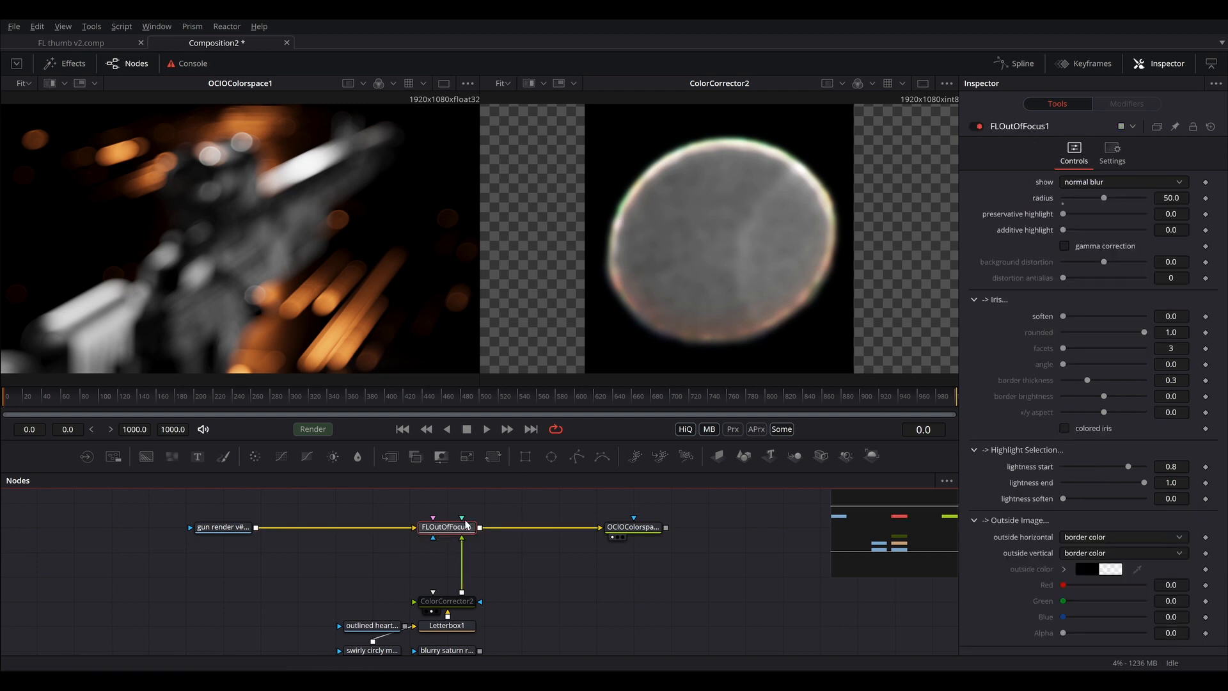
click(1067, 428)
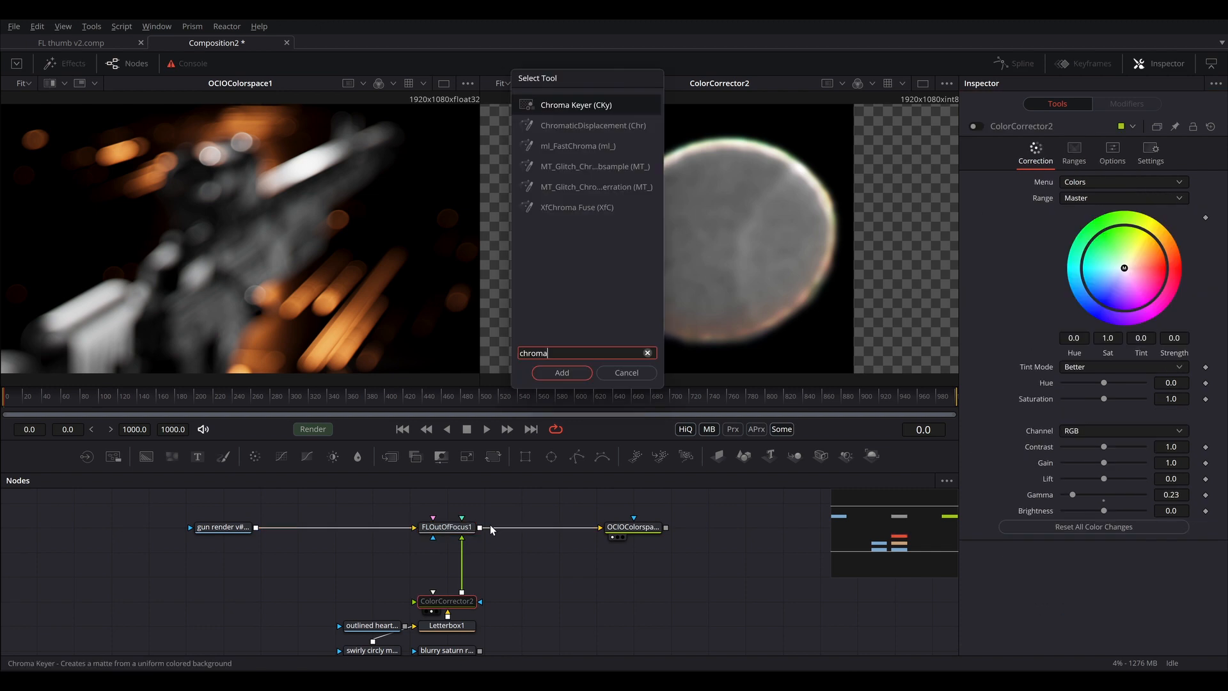
key(Down)
key(Down)
key(Return)
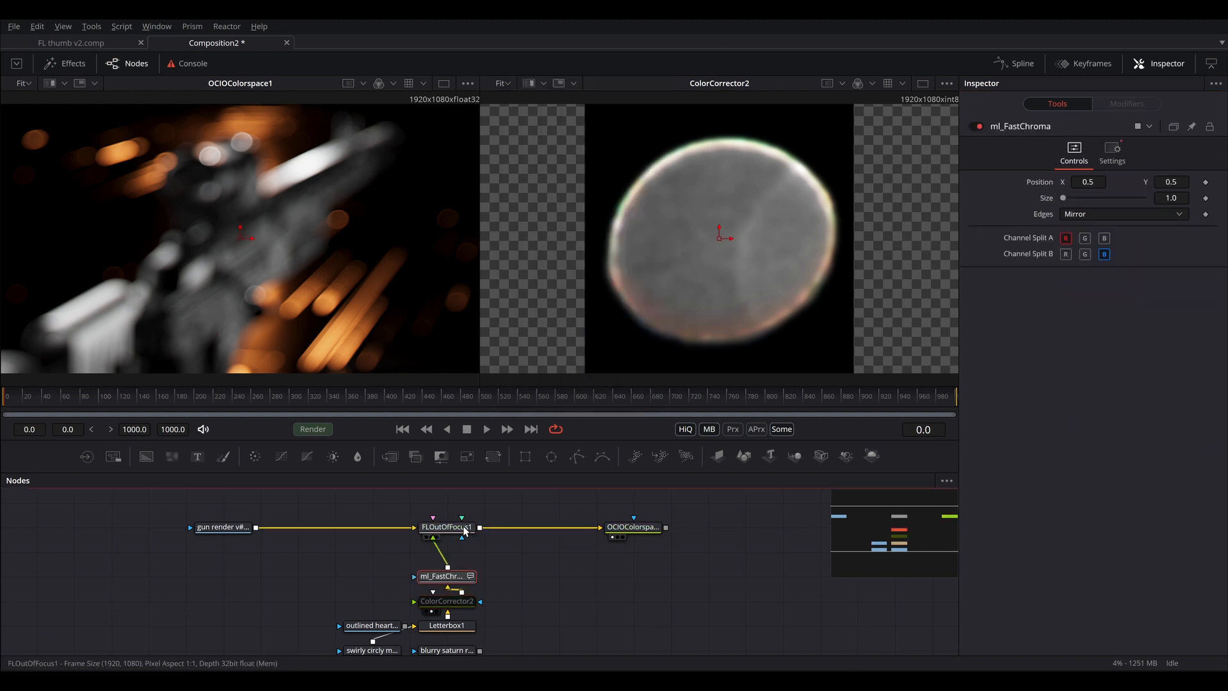
Show ml_FastChroma in the second viewer, set its Size to 1.1, and assign blue to Channel Split A and red to B.
key(2)
drag(1063, 199, 1124, 199)
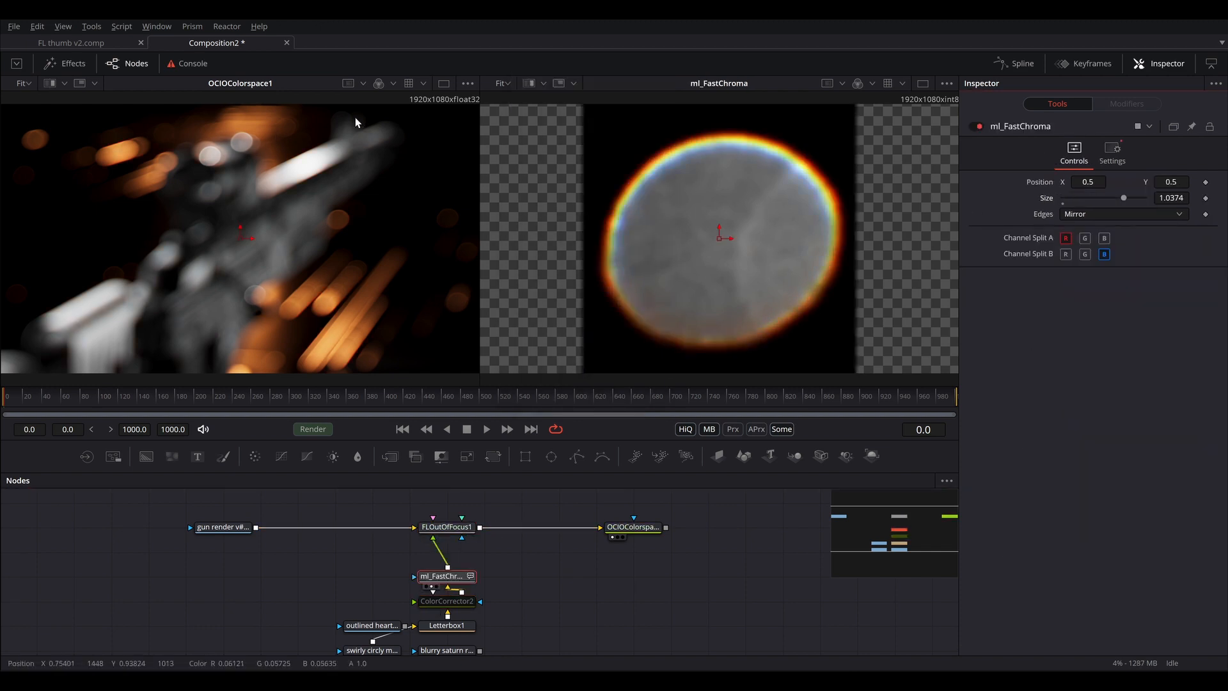
drag(1125, 198, 1156, 203)
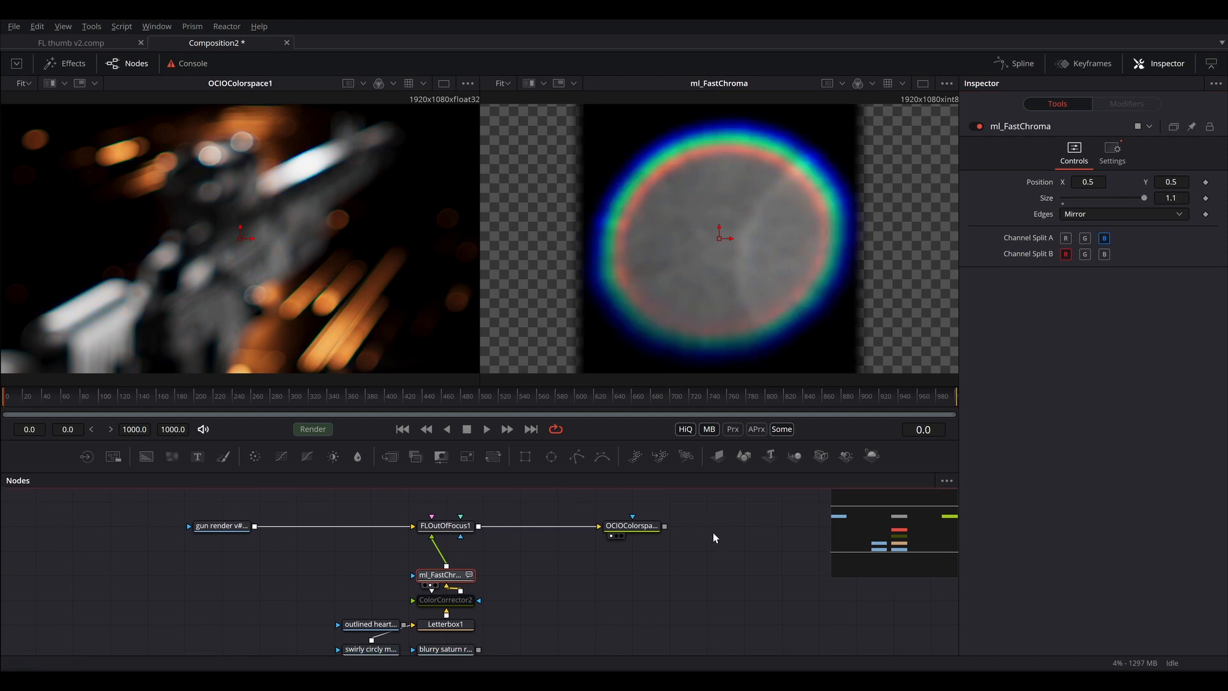
click(573, 572)
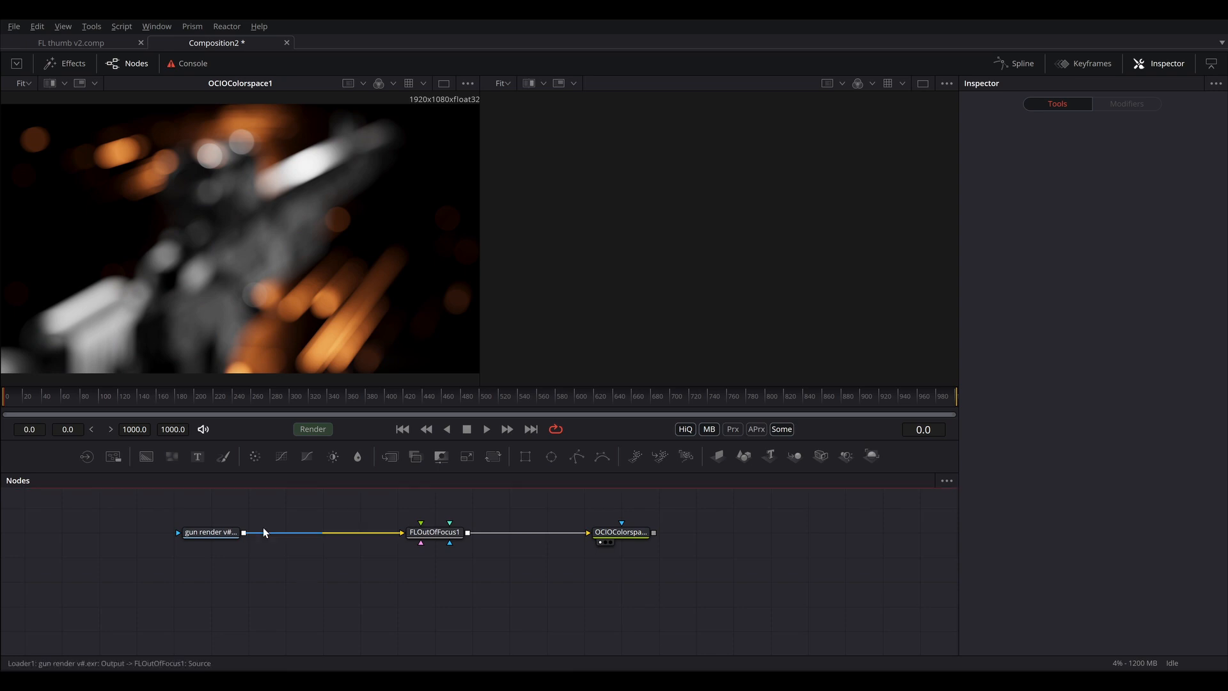
Import the icon_#.png flare image as FLOutOfFocus1's colored iris and set the radius to 150.
drag(1, 531, 445, 589)
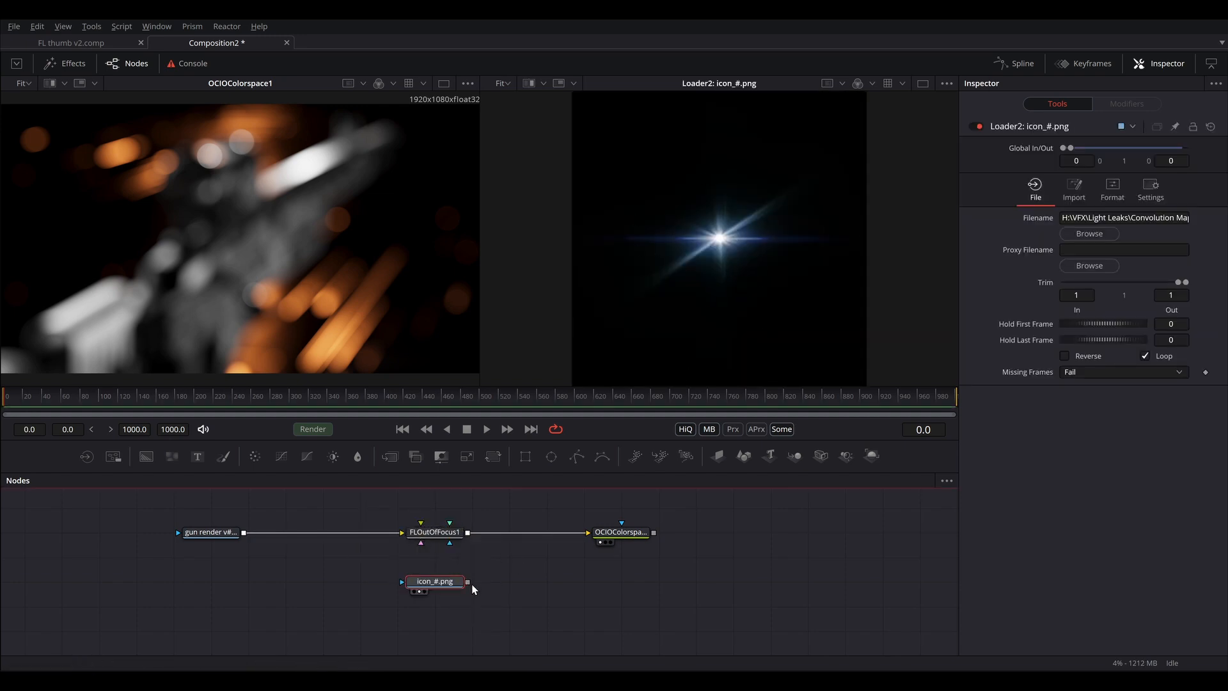
drag(466, 580, 445, 533)
click(445, 532)
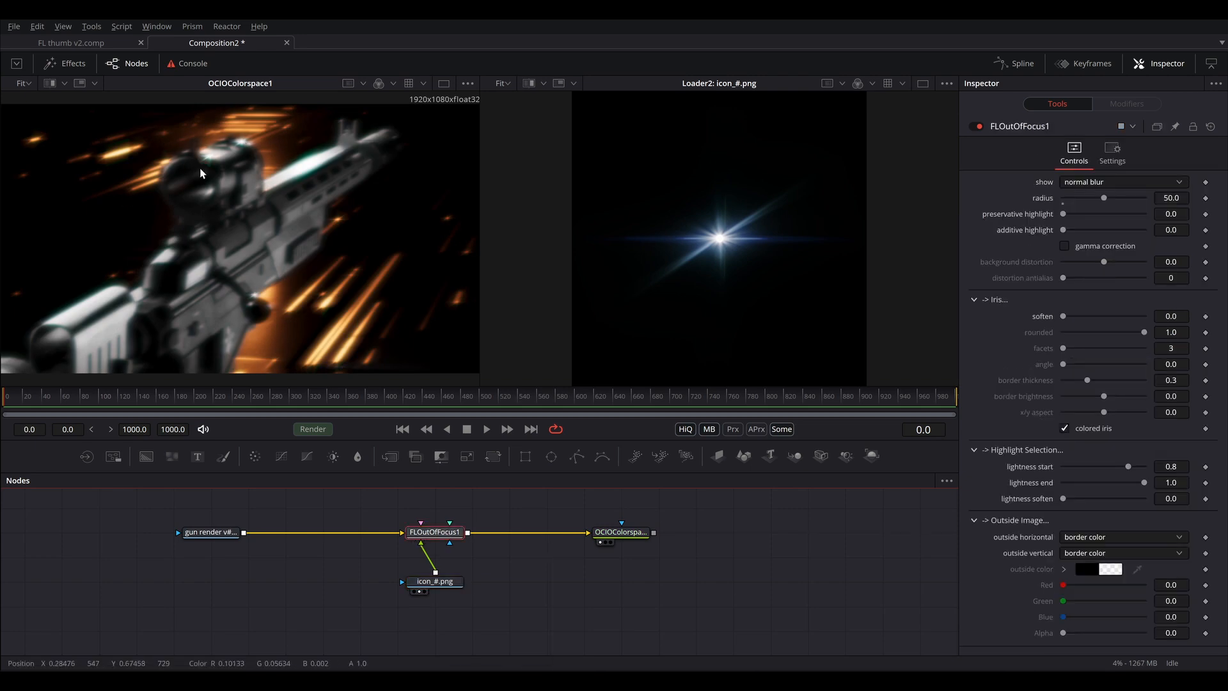
click(1172, 197)
text(150)
key(Tab)
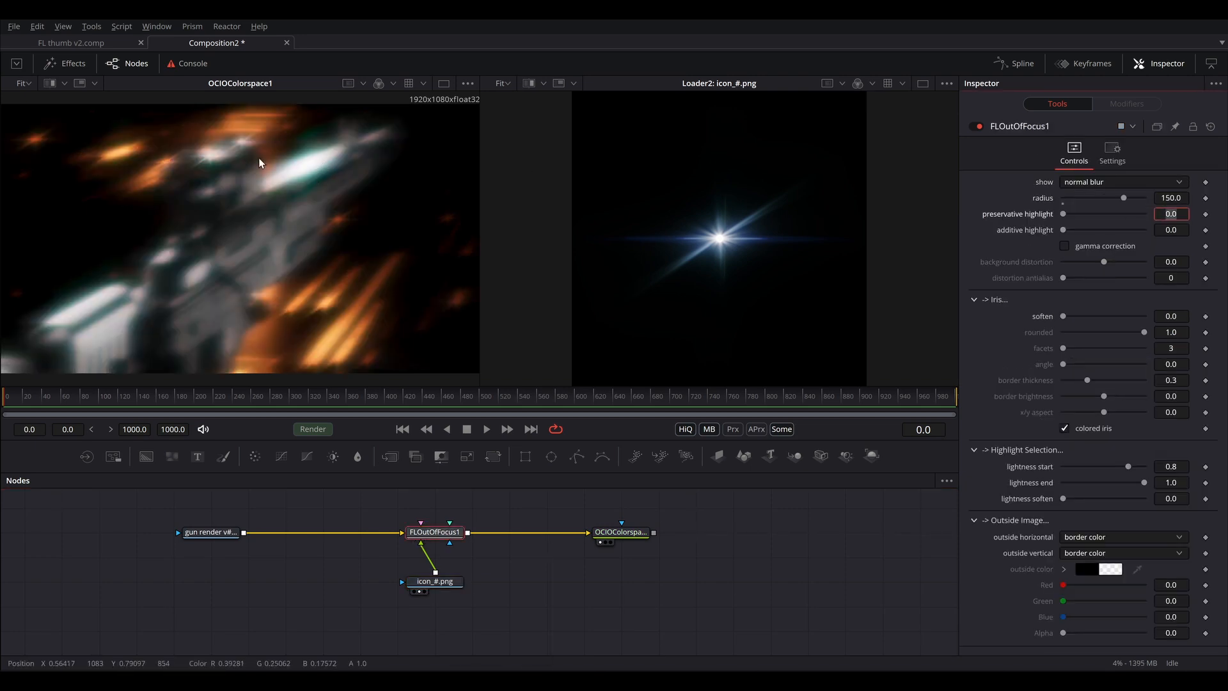
Set FLOutOfFocus1's highlight selection to lightness start 1 and lightness end 15.
click(1179, 483)
text(15)
key(Tab)
click(1175, 467)
text(1)
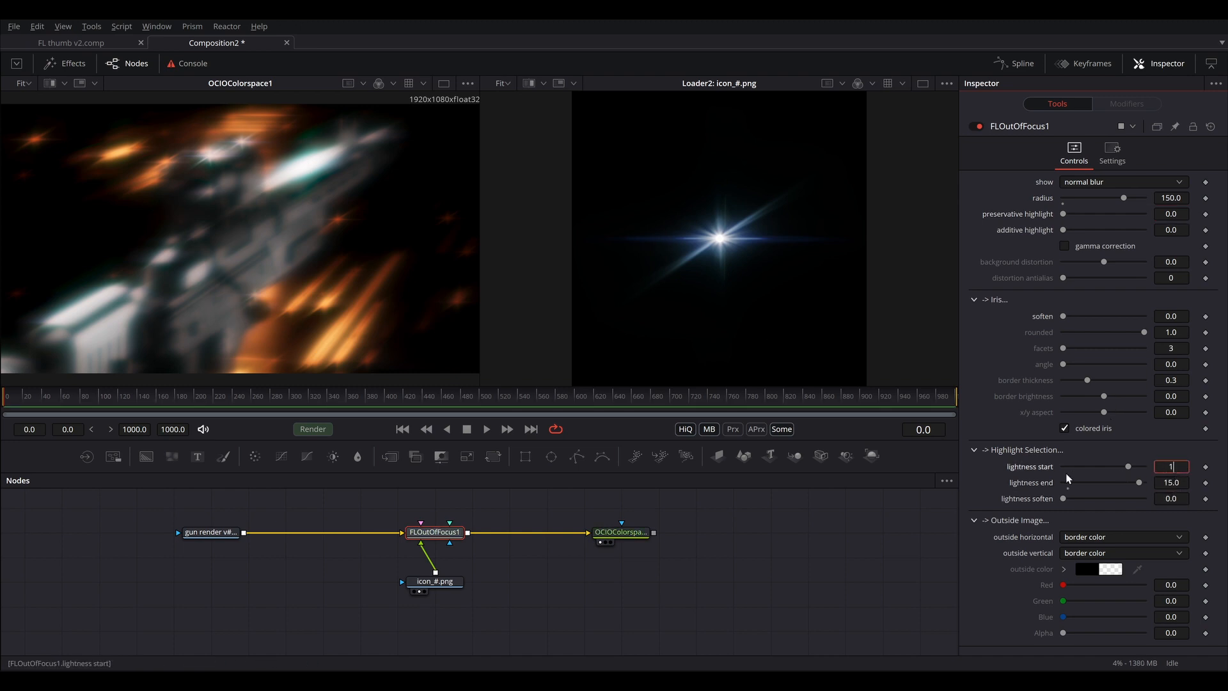
key(Return)
Set FLOutOfFocus1's additive highlight to 15 with lightness start 5 and lightness end 50, and turn off colored iris.
click(1171, 229)
text(15)
key(Return)
click(1065, 428)
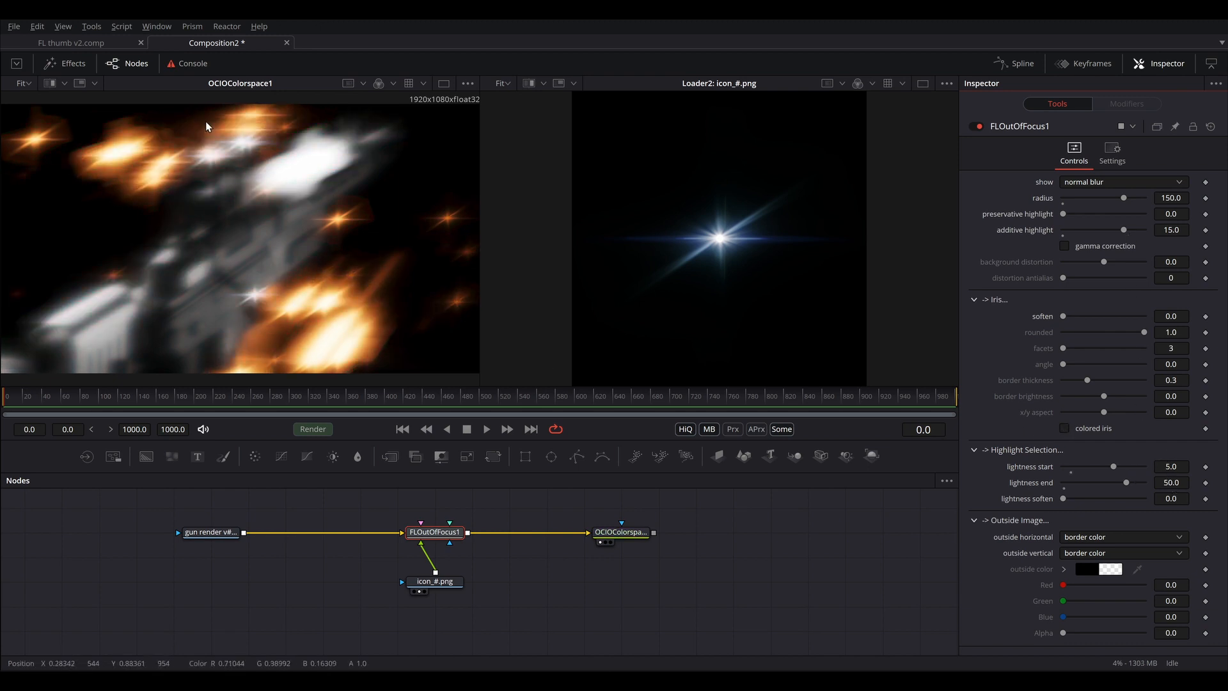
Set FLOutOfFocus1's Blend to 0.1.
click(1113, 153)
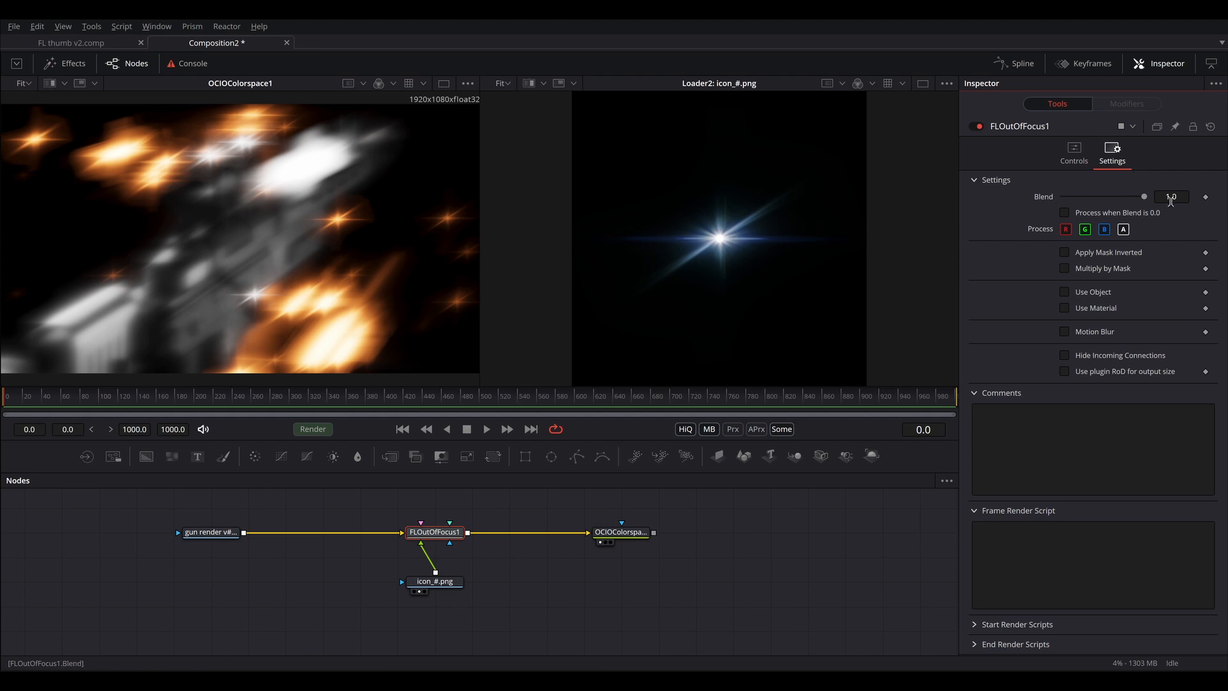
double_click(1174, 198)
text(0.1)
key(Return)
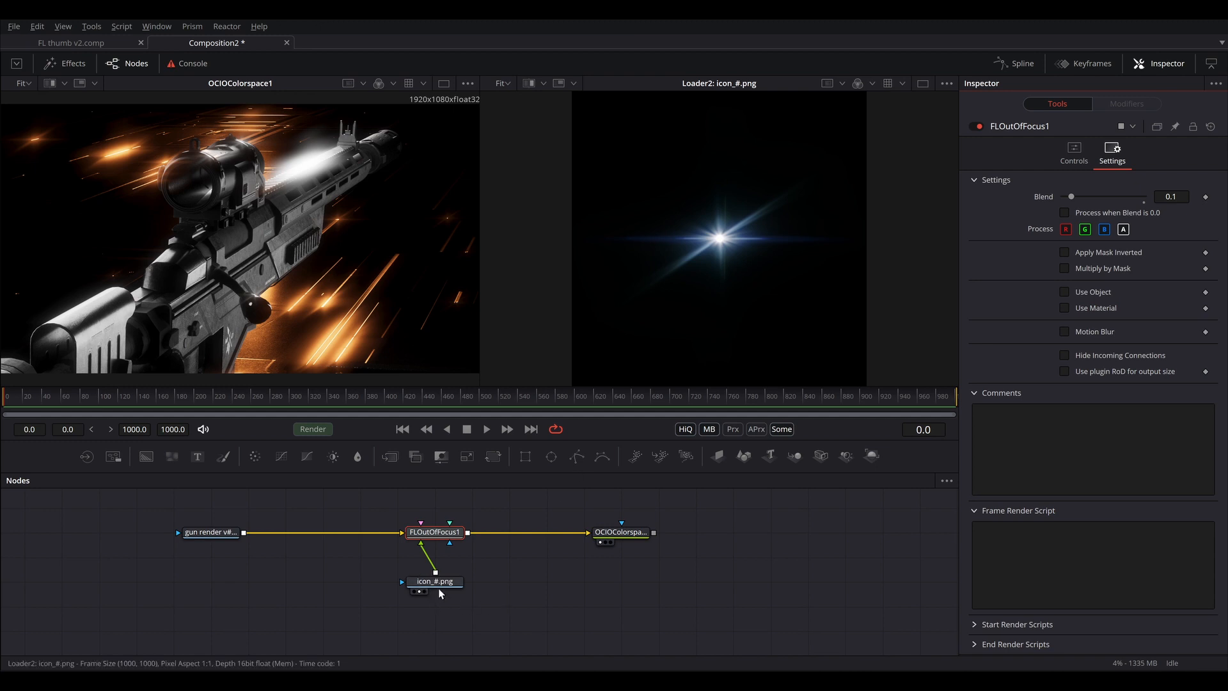
Insert a color corrector between the icon_#.png loader and FLOutOfFocus1 and set its gamma to 0.5.
click(439, 589)
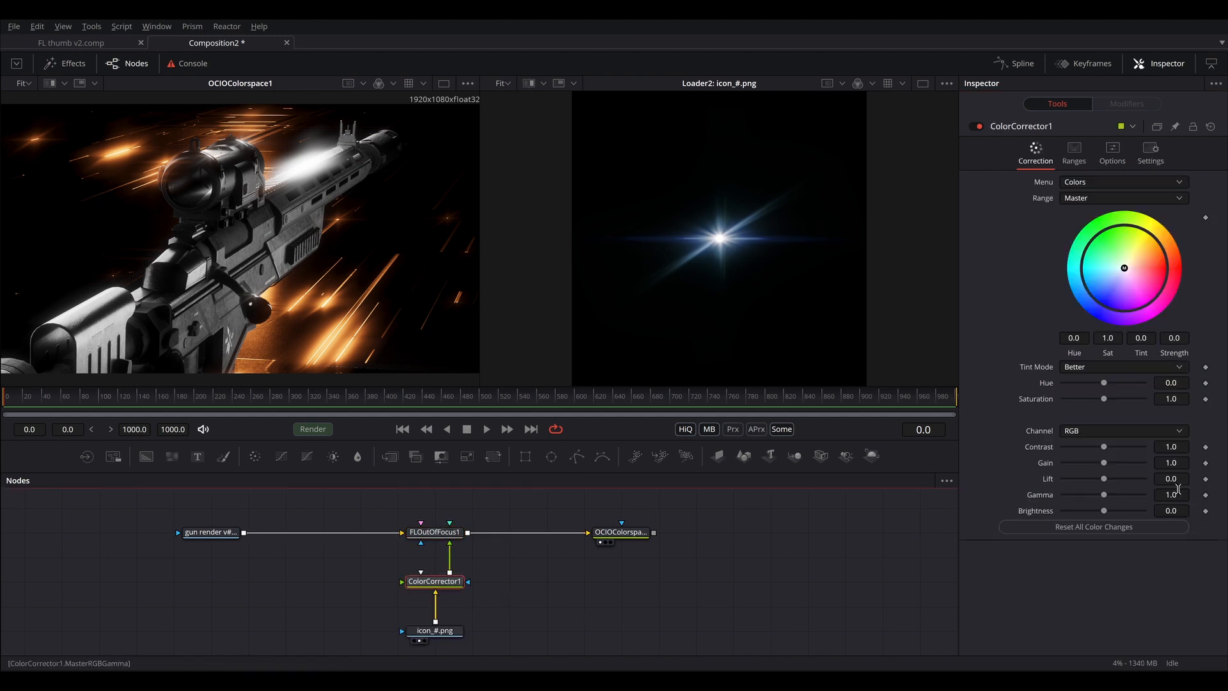
double_click(1174, 494)
text(.5)
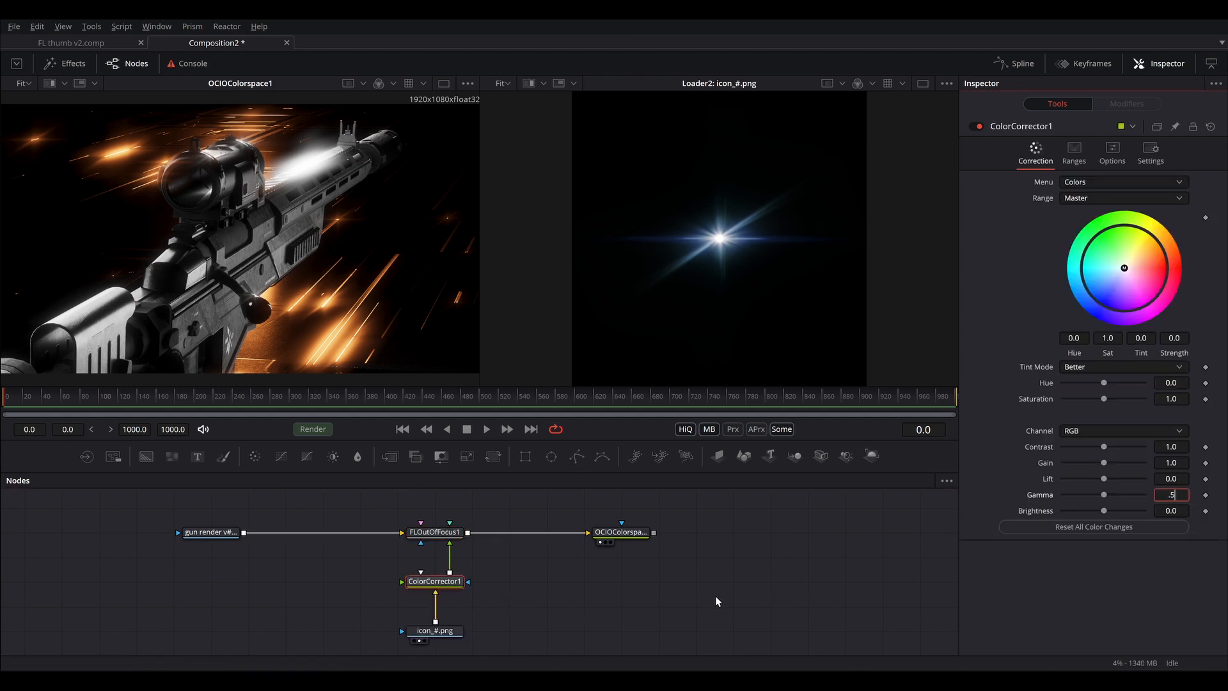
key(Return)
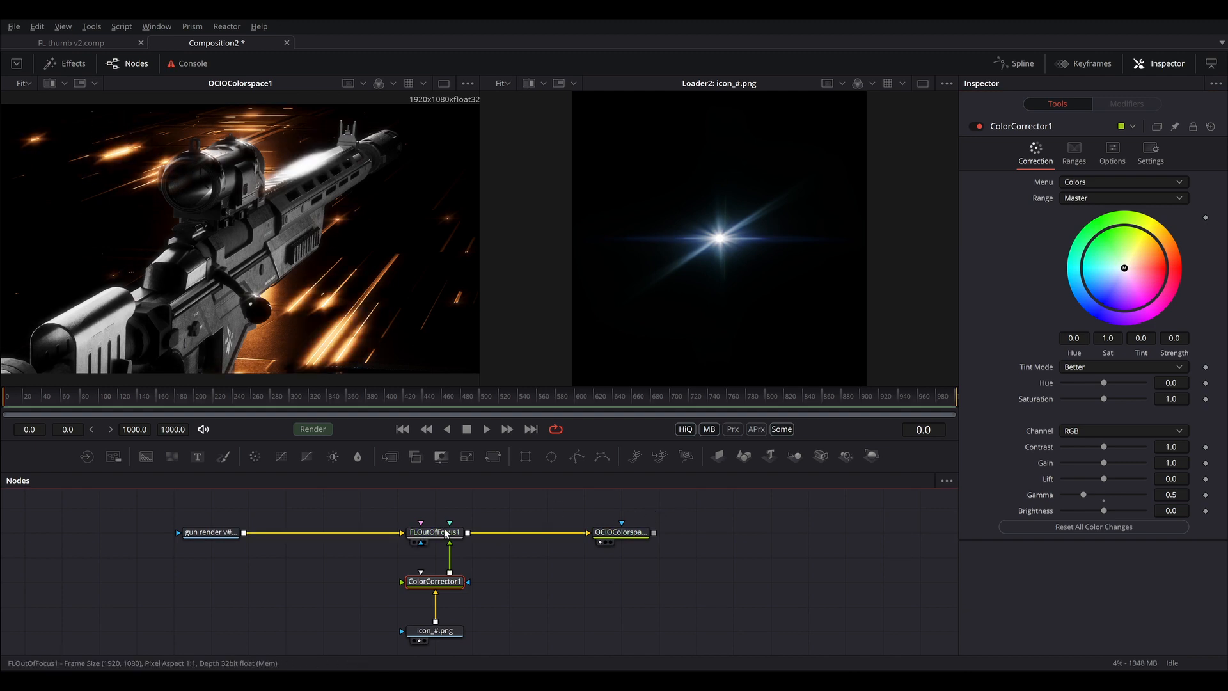
Set FLOutOfFocus1's radius to 300.
click(446, 533)
click(1066, 155)
click(1171, 213)
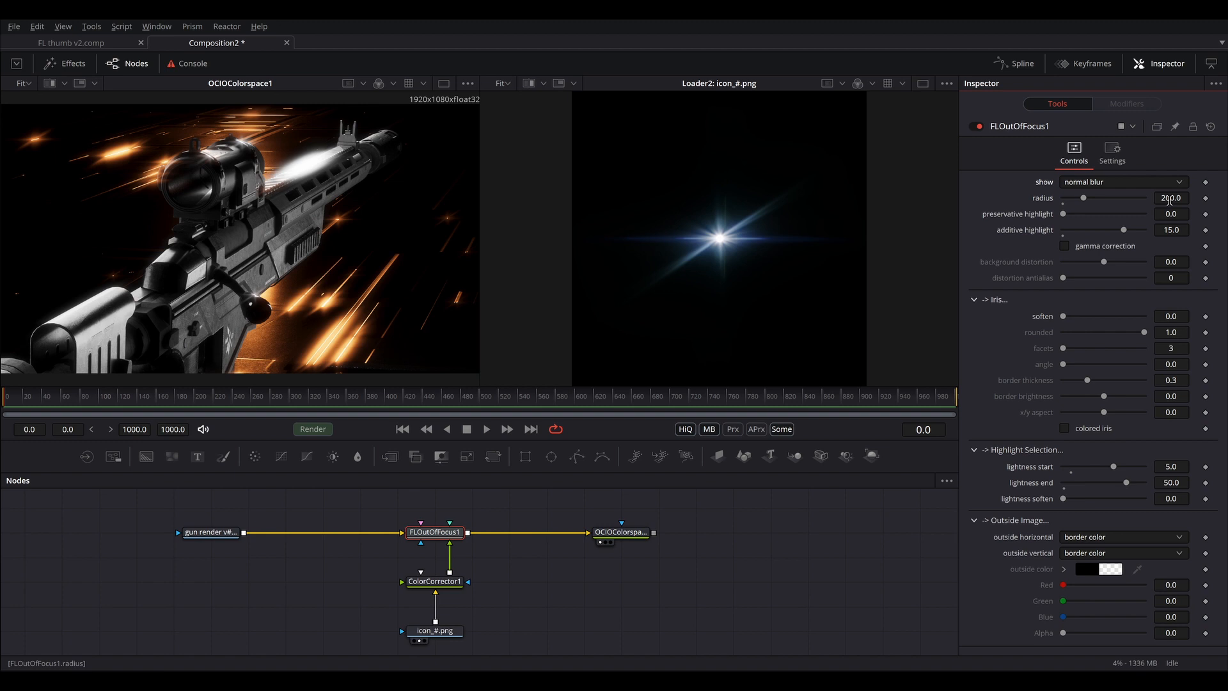
double_click(1170, 199)
text(300)
key(Tab)
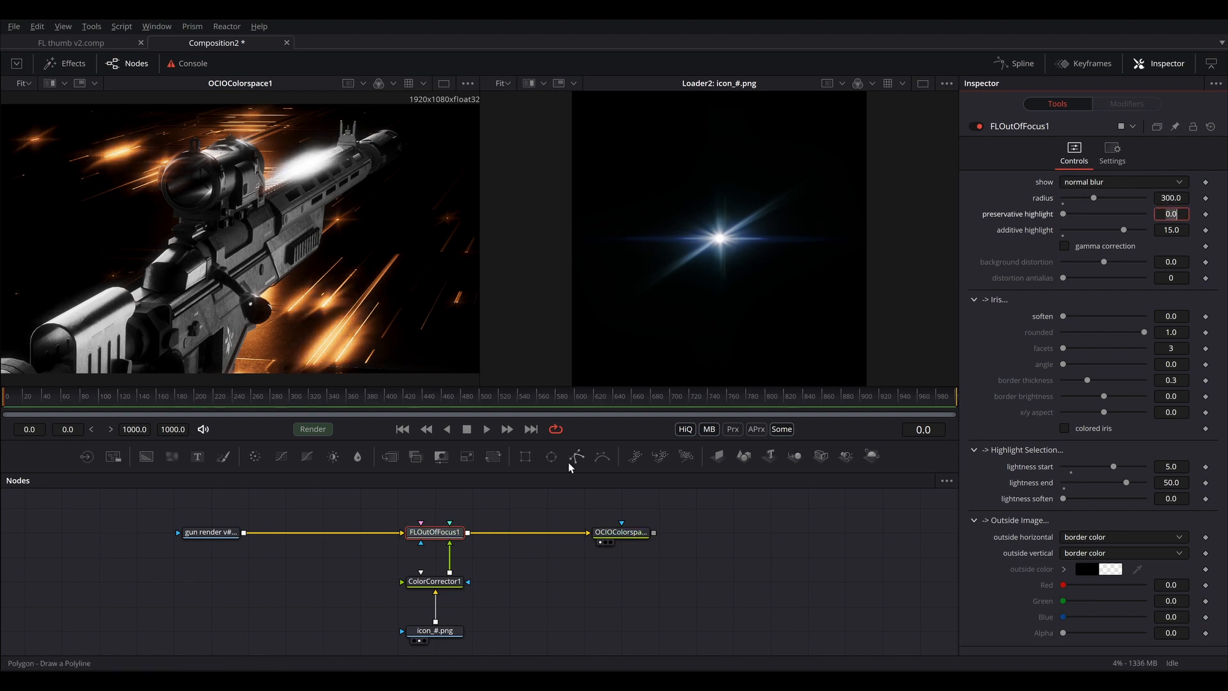
drag(545, 558, 515, 559)
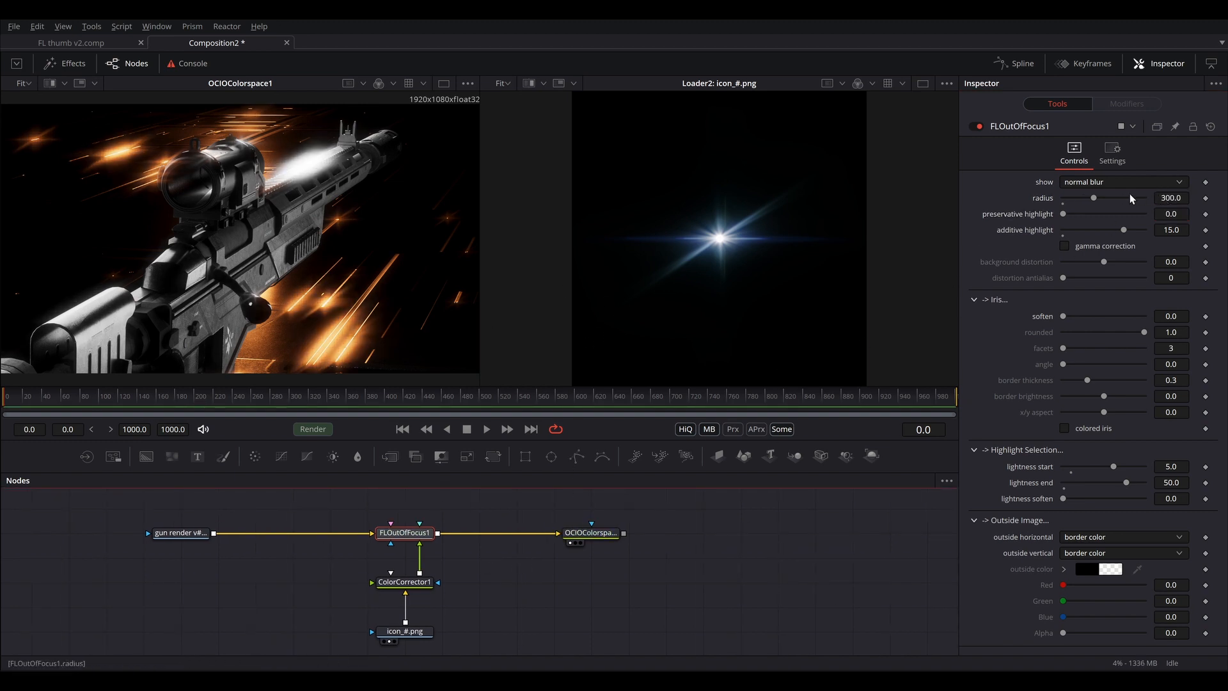
click(464, 574)
drag(499, 572, 511, 570)
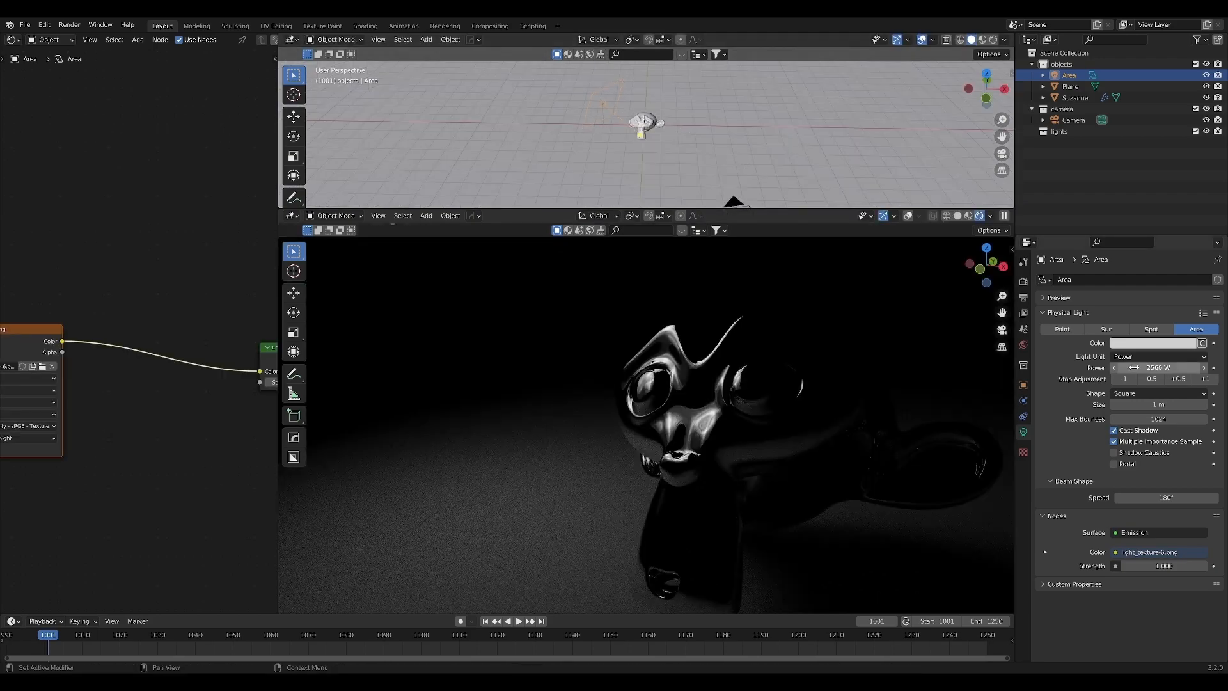
Switch to Blender and adjust the Power of the textured area light in the Suzanne scene.
drag(1134, 368, 1137, 368)
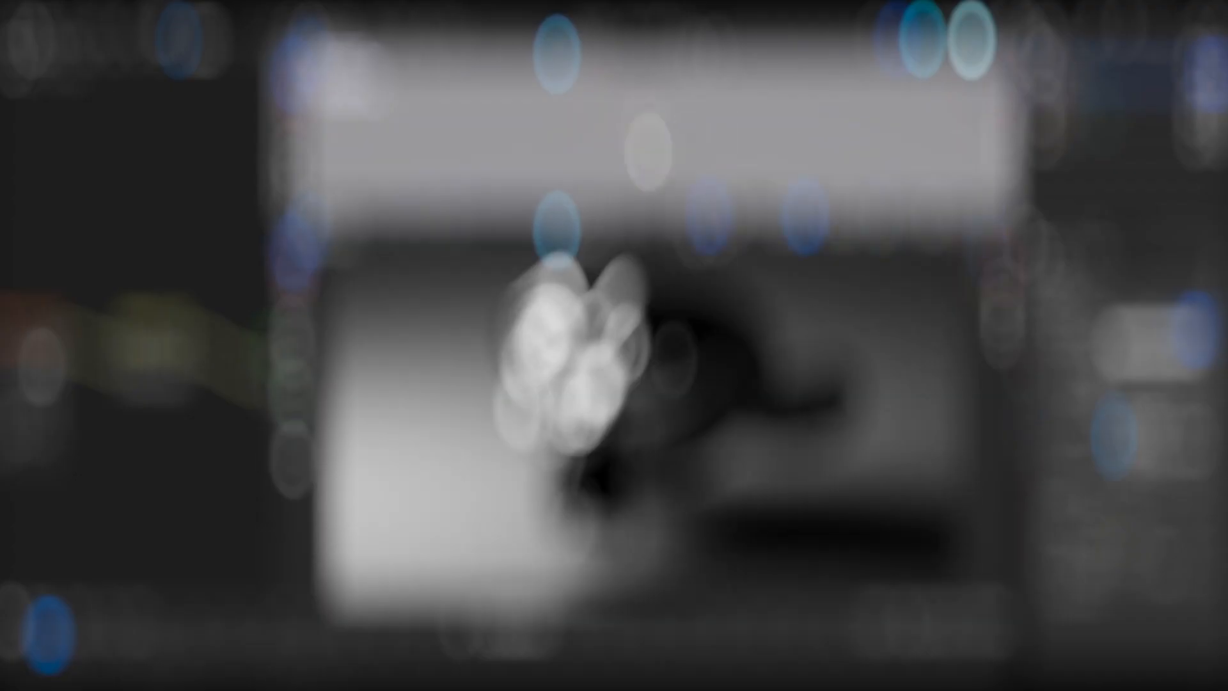